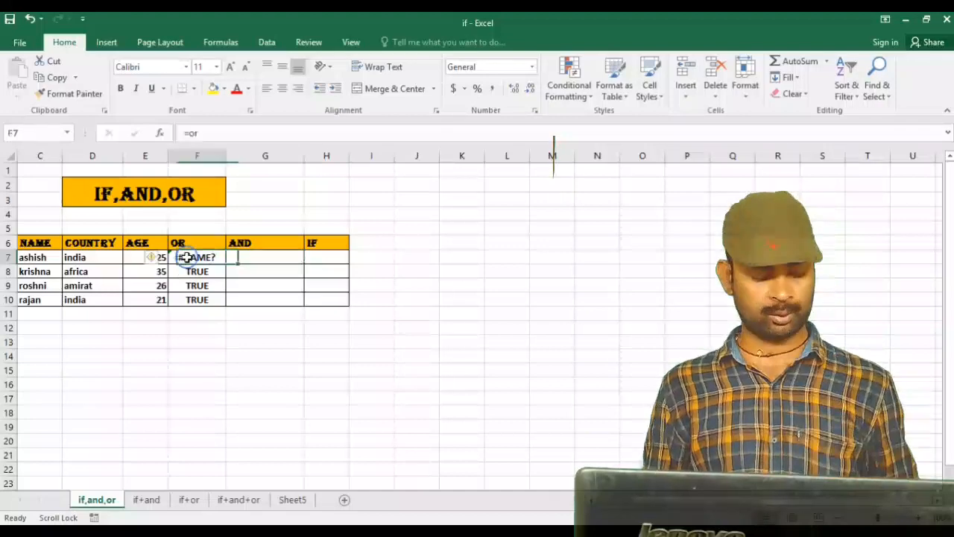
Enter the formula =OR(D7="india",E7>21) in cell F7 and fill it down through F10.
text(=or)
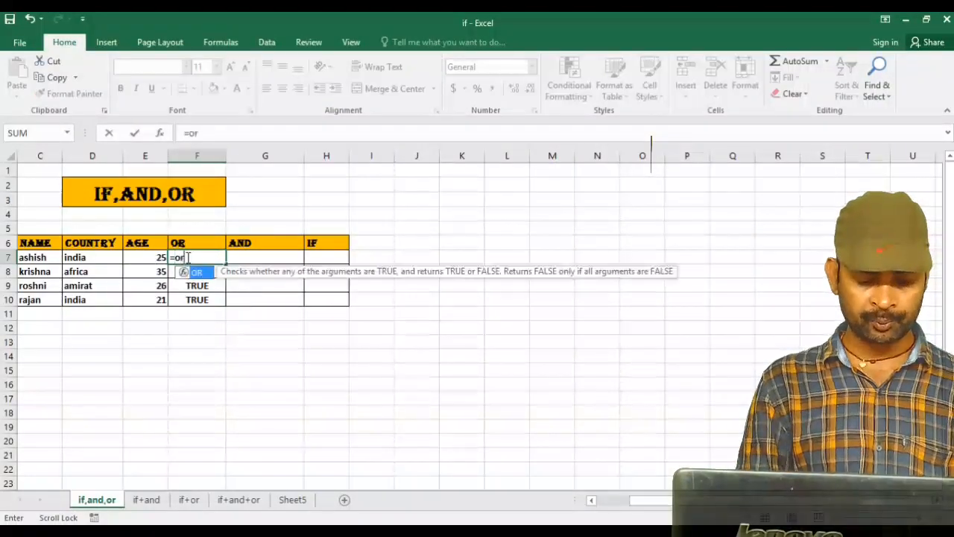
key(Tab)
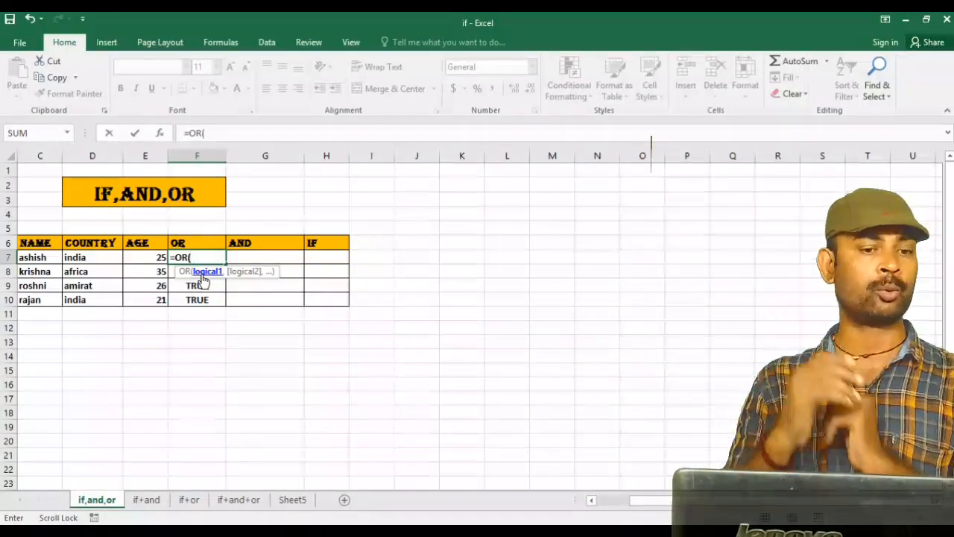
click(87, 257)
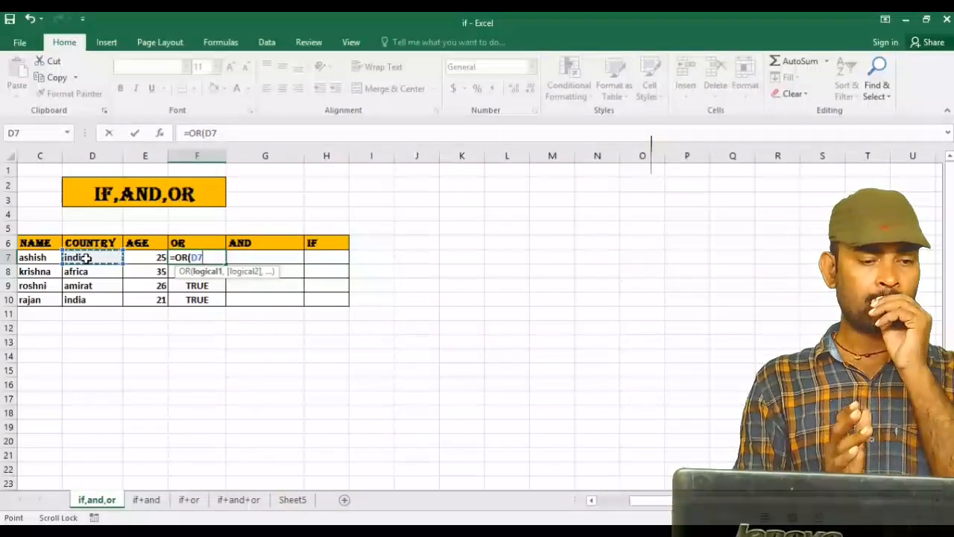
text(=)
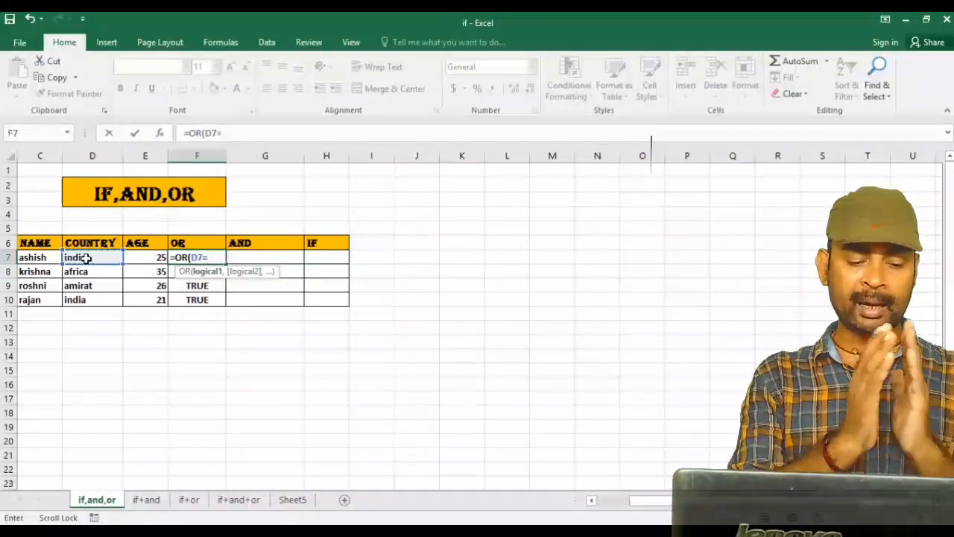
text("ind)
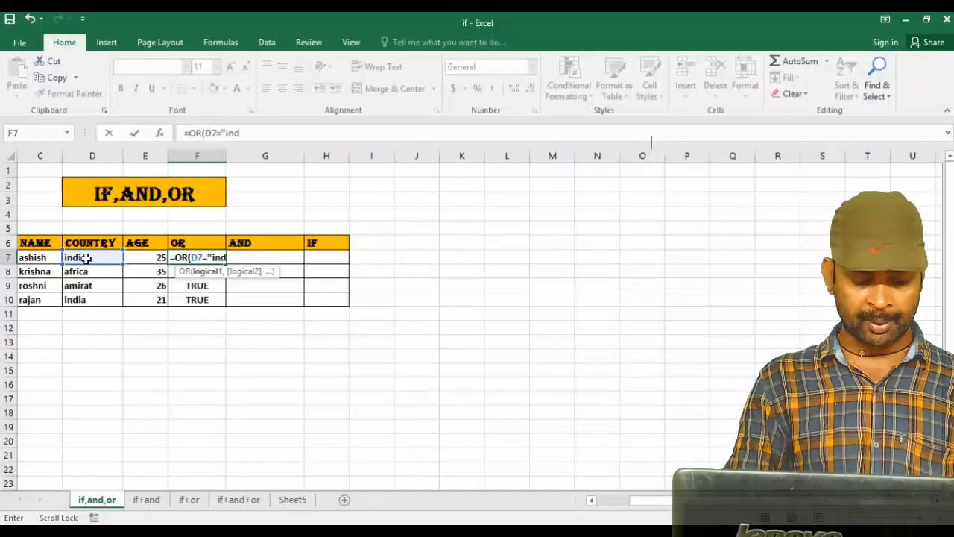
text(ia)
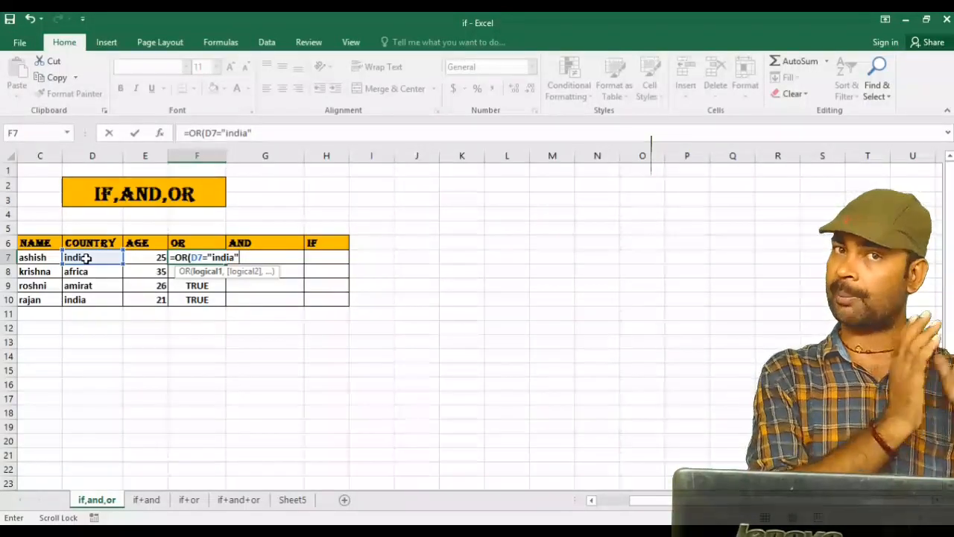
text(,)
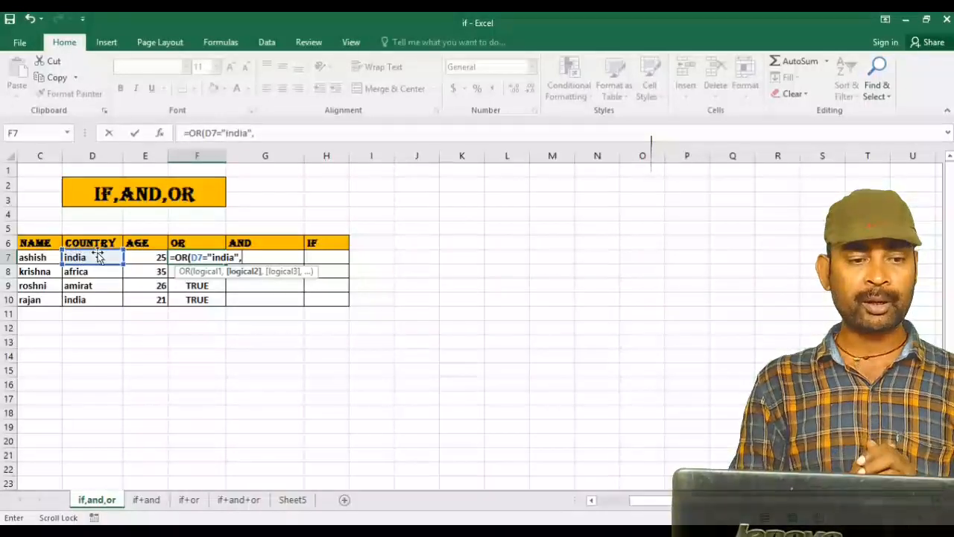
click(146, 256)
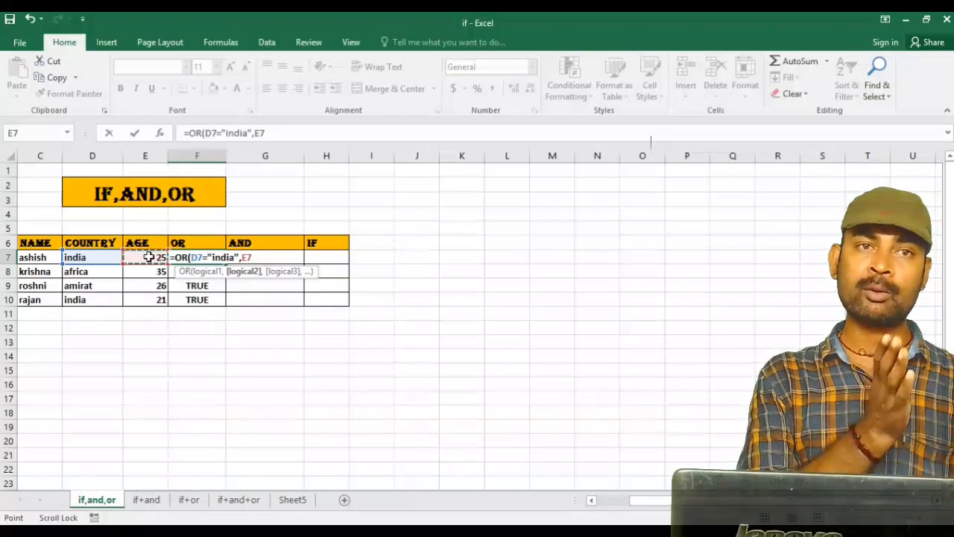
text(>)
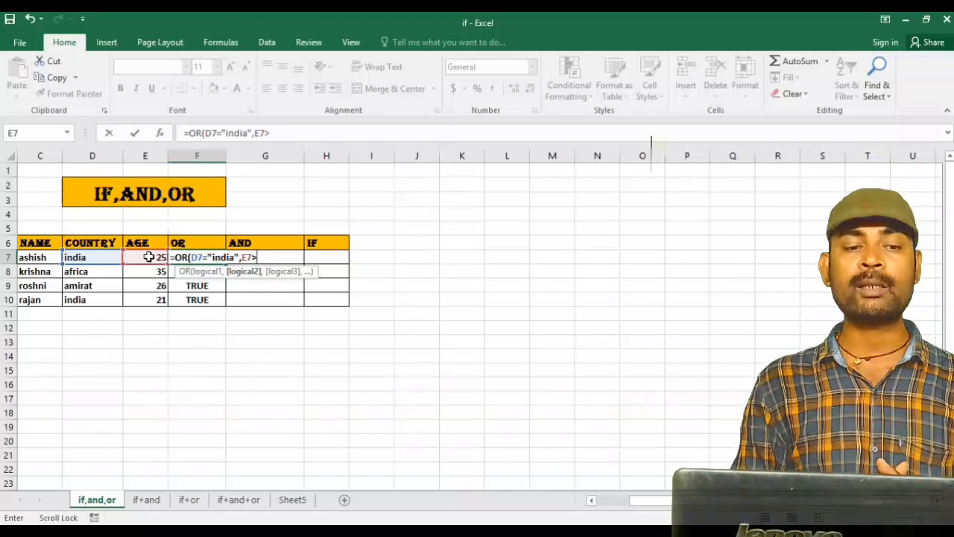
text(21)
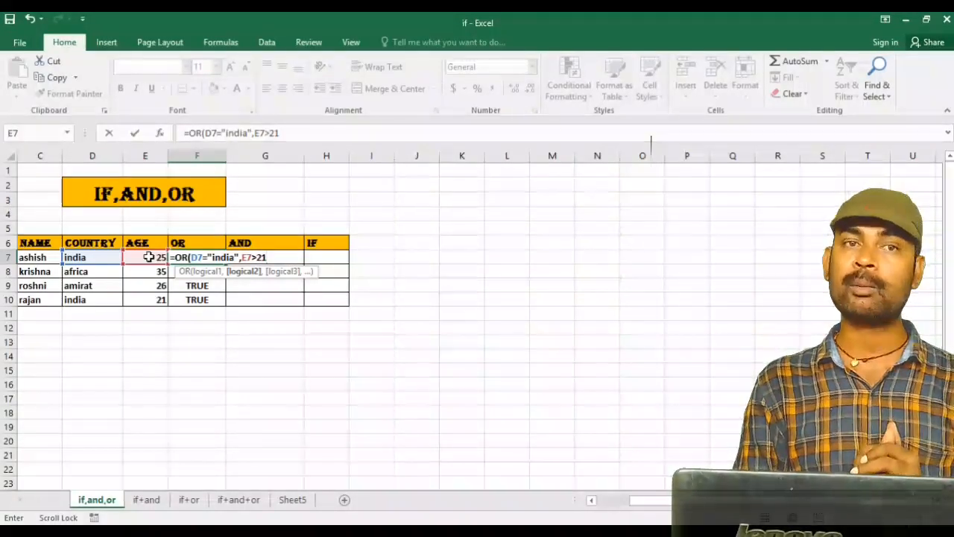
text())
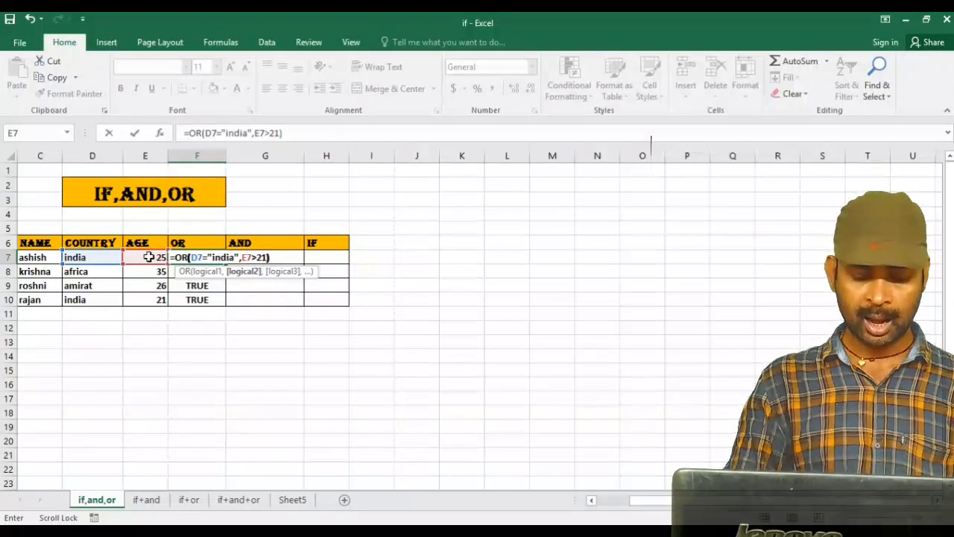
key(Return)
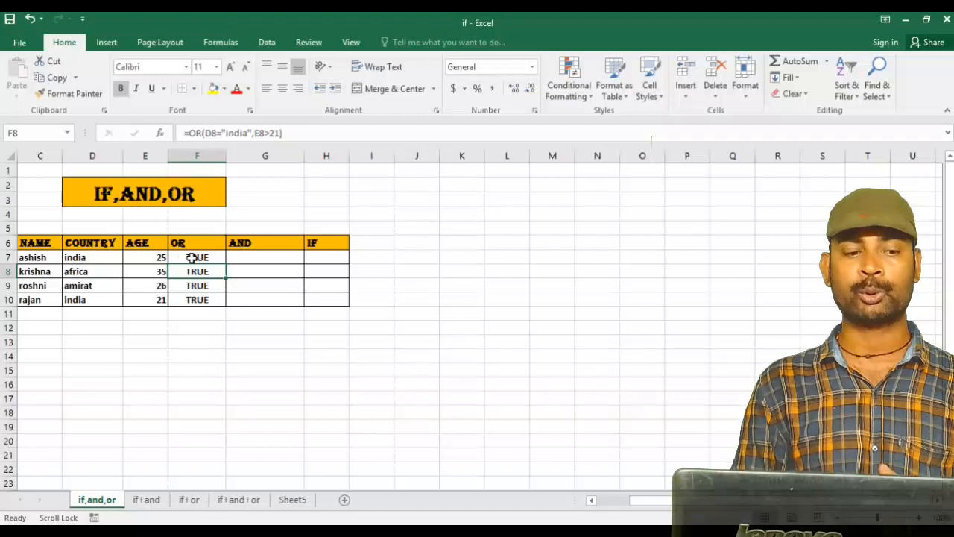
click(200, 255)
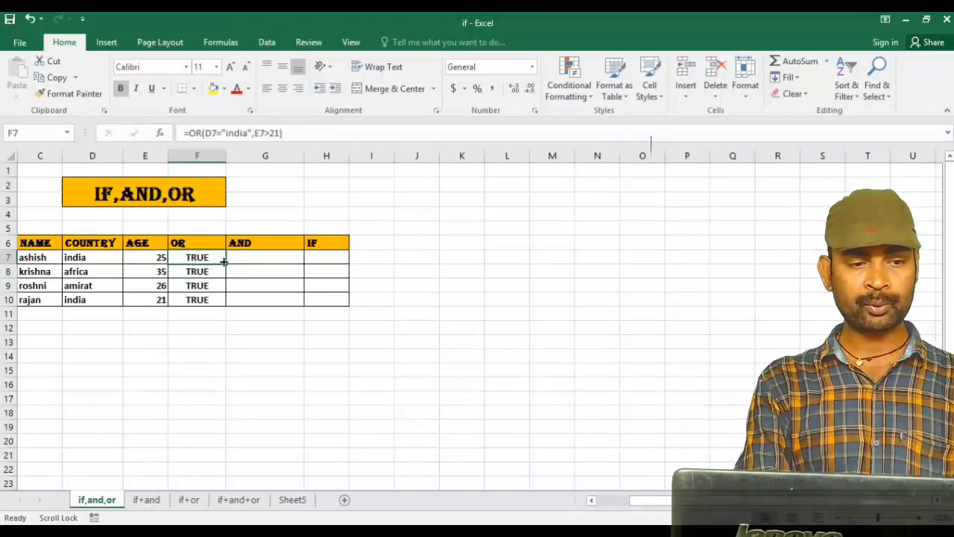
drag(226, 264, 228, 306)
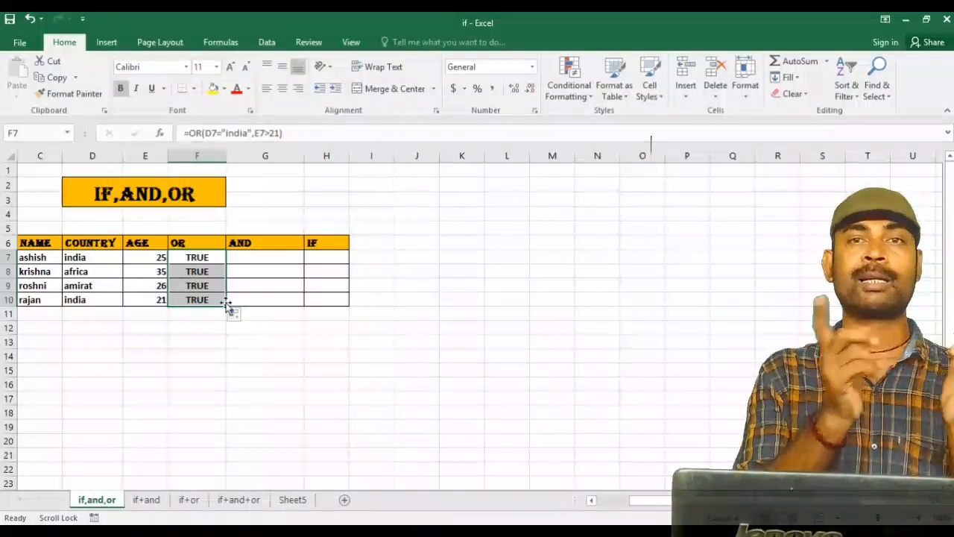
Enter the formula =AND(D7="india",E7>21) in cell G7 and fill it down through G10.
click(246, 255)
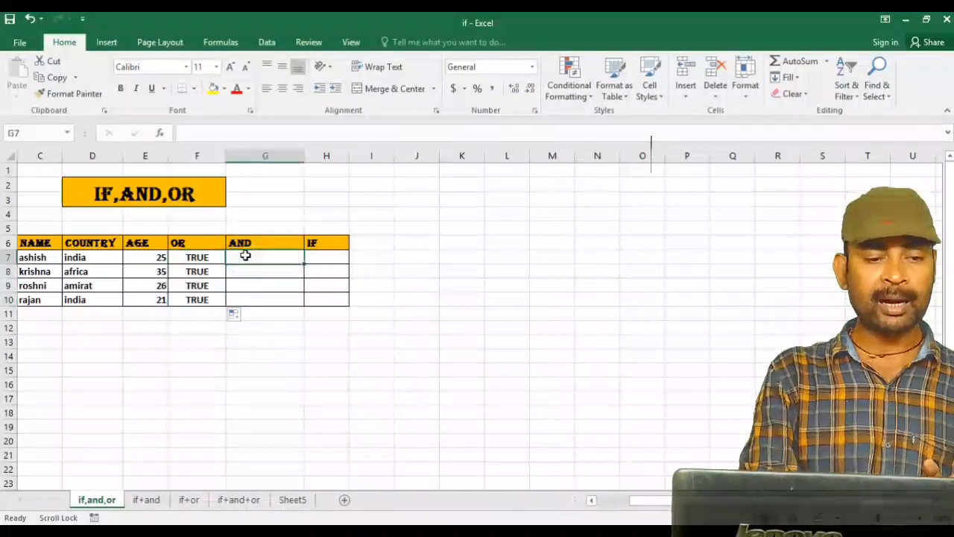
text(=and)
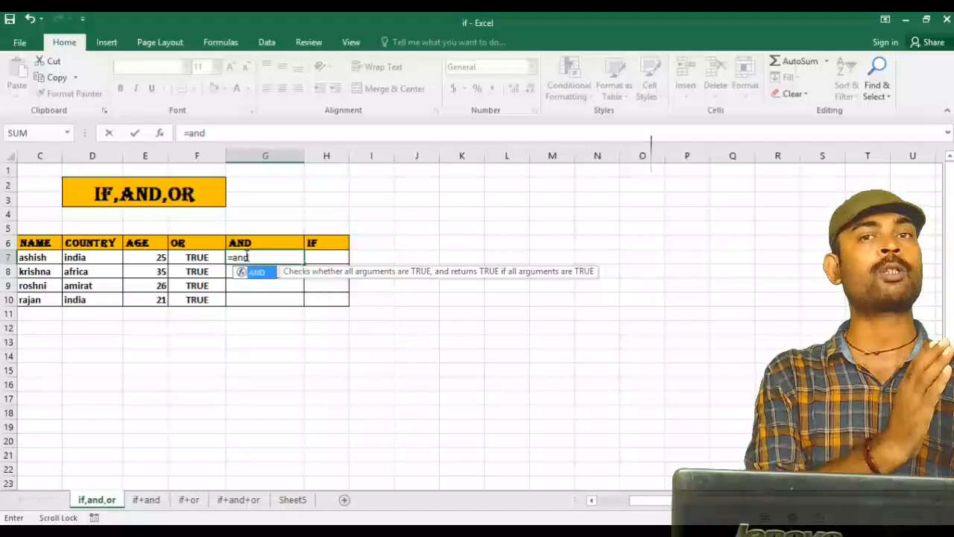
key(Tab)
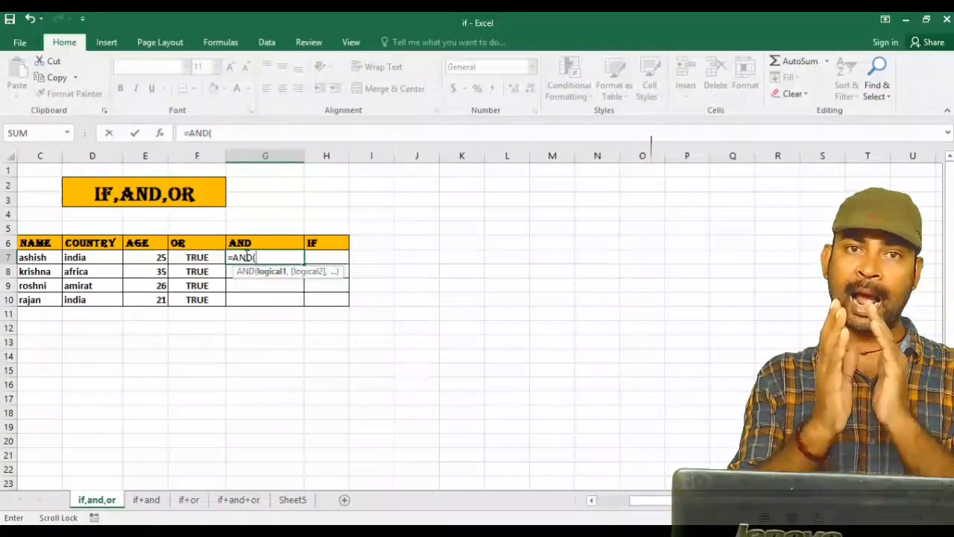
click(103, 256)
text(=)
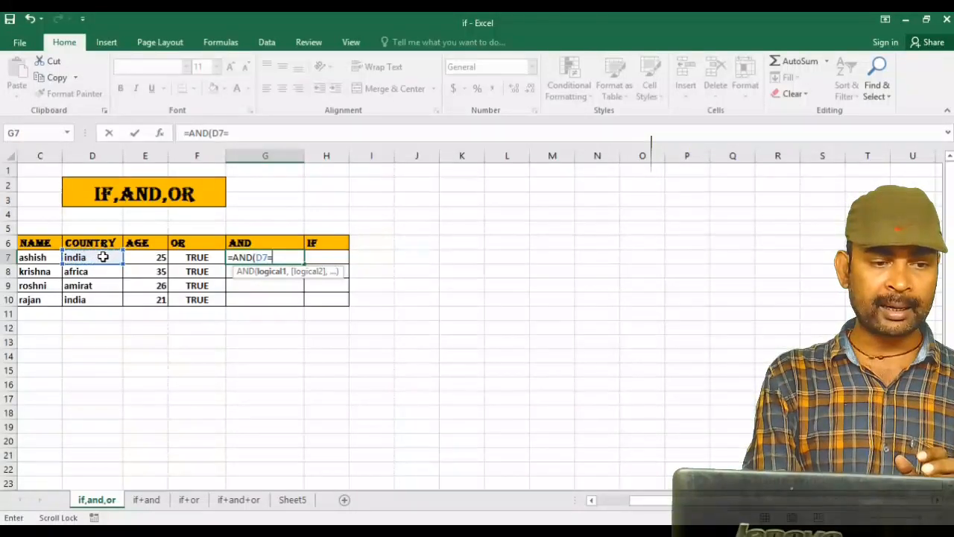
text("india")
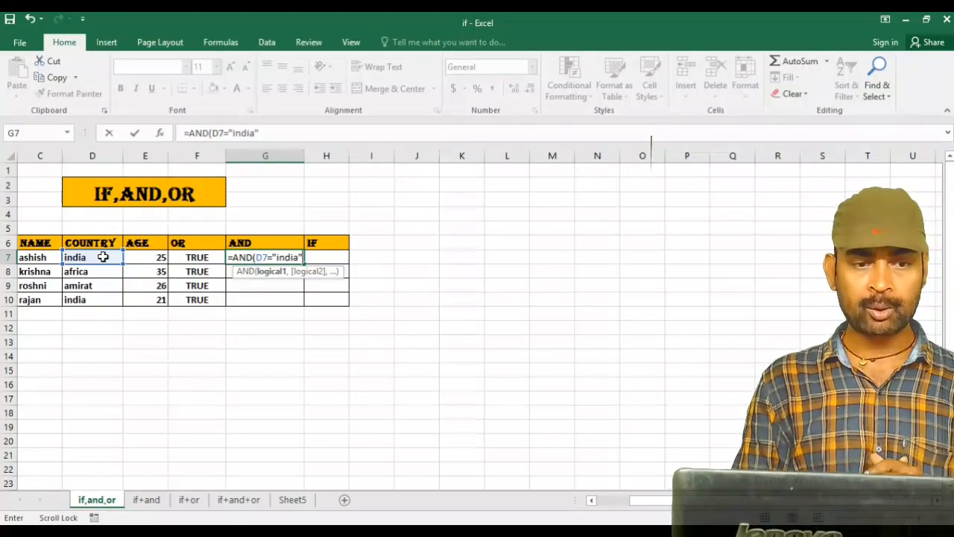
text(,)
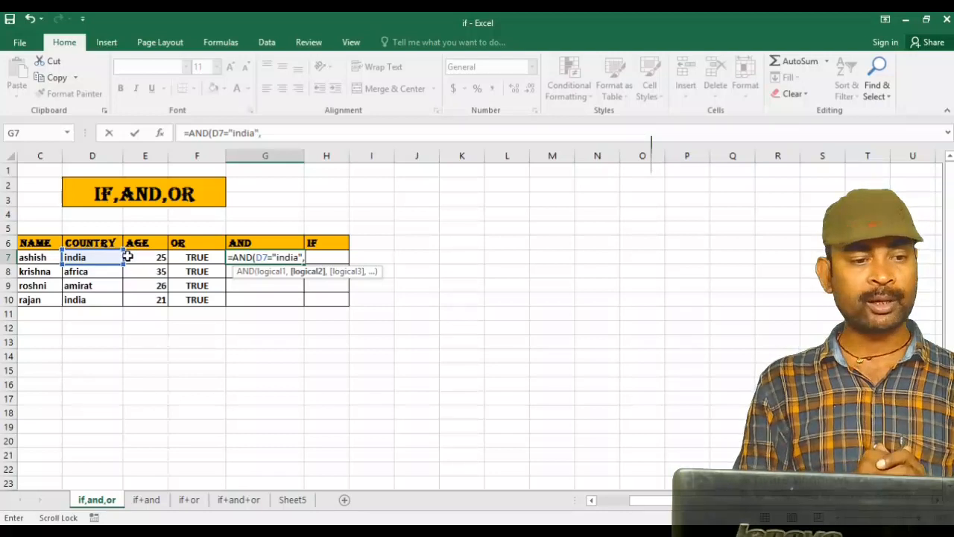
click(131, 256)
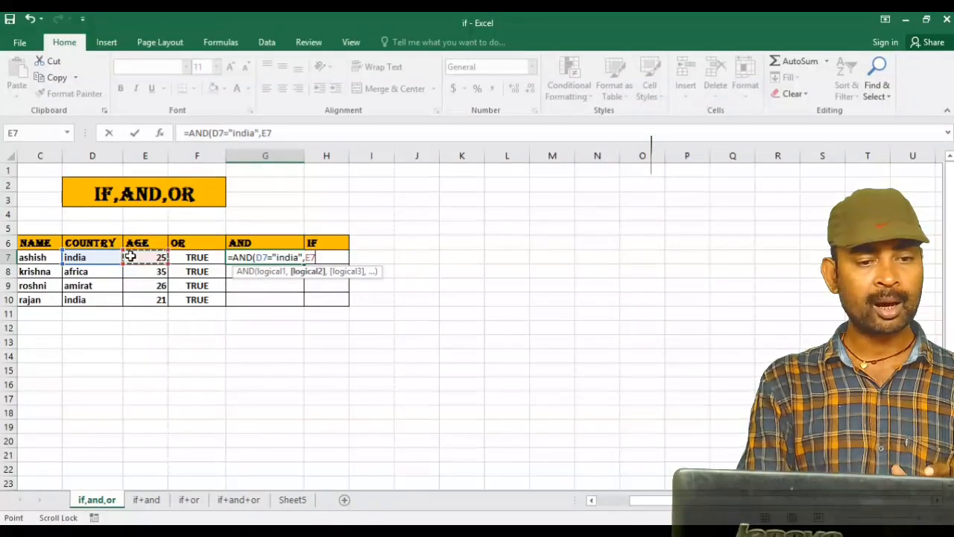
text(>21)
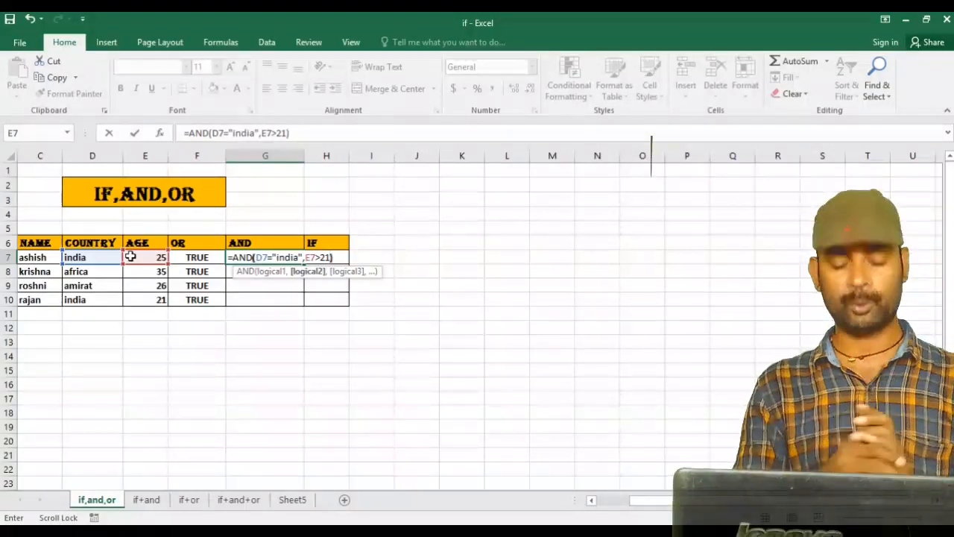
text())
key(Return)
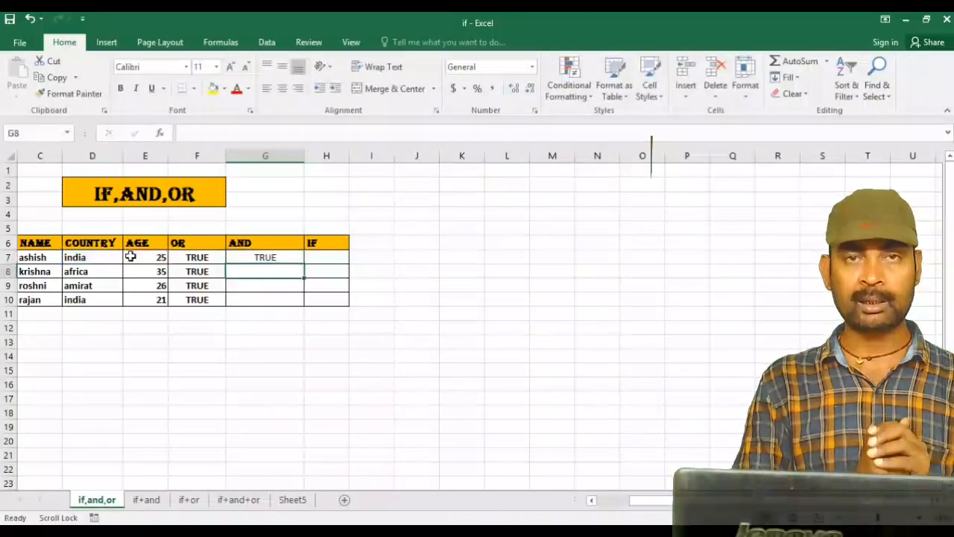
click(261, 256)
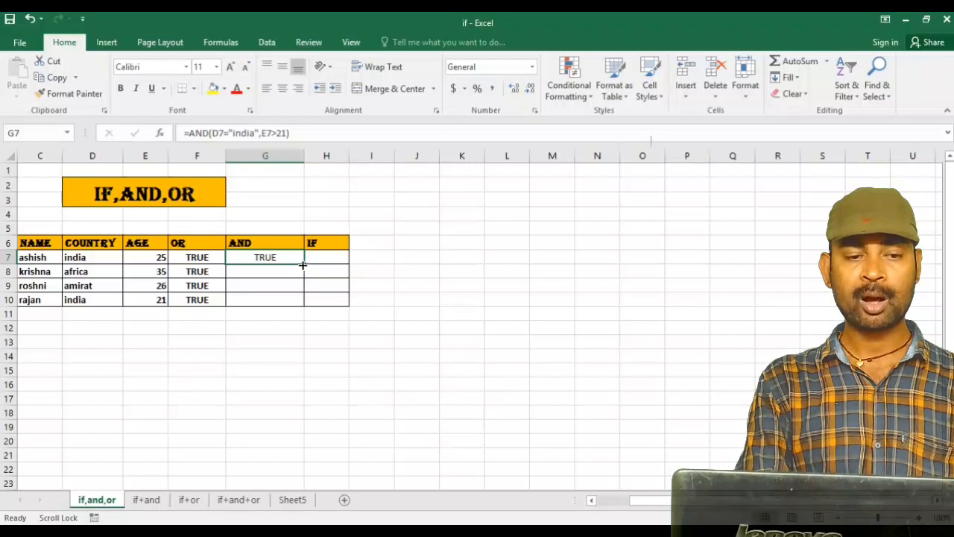
drag(305, 264, 302, 303)
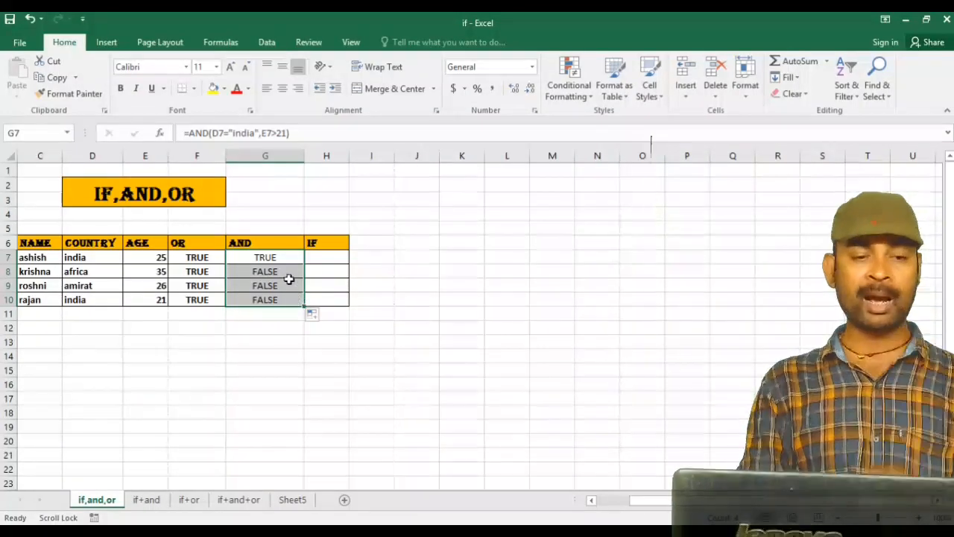
Compare the OR formula in F7 with the AND formulas in G7 and G8, examining the cells G8 refers to.
click(265, 261)
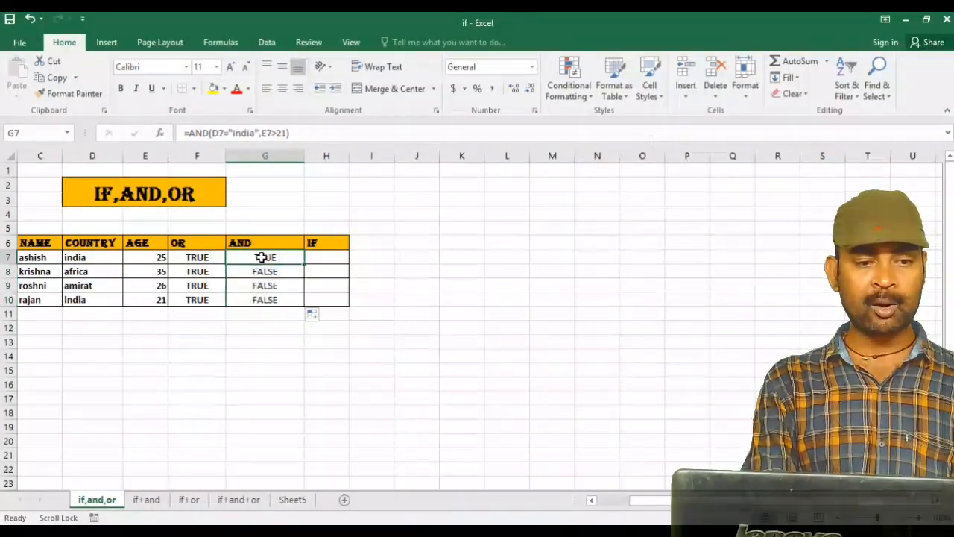
click(191, 258)
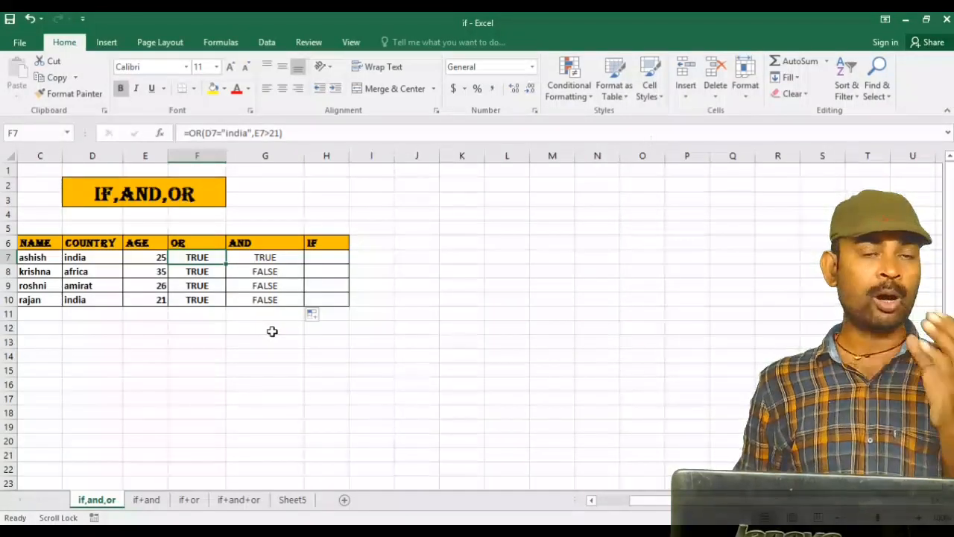
click(269, 271)
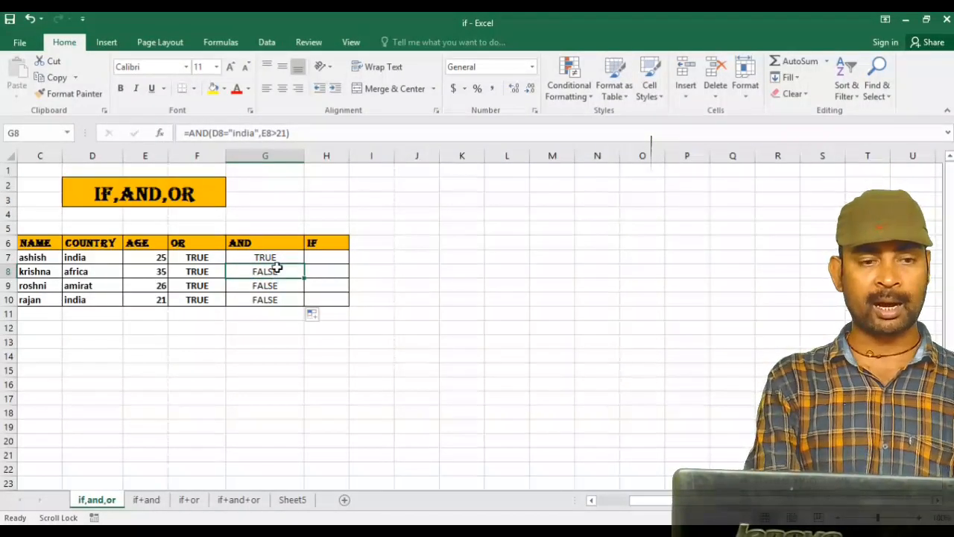
double_click(277, 270)
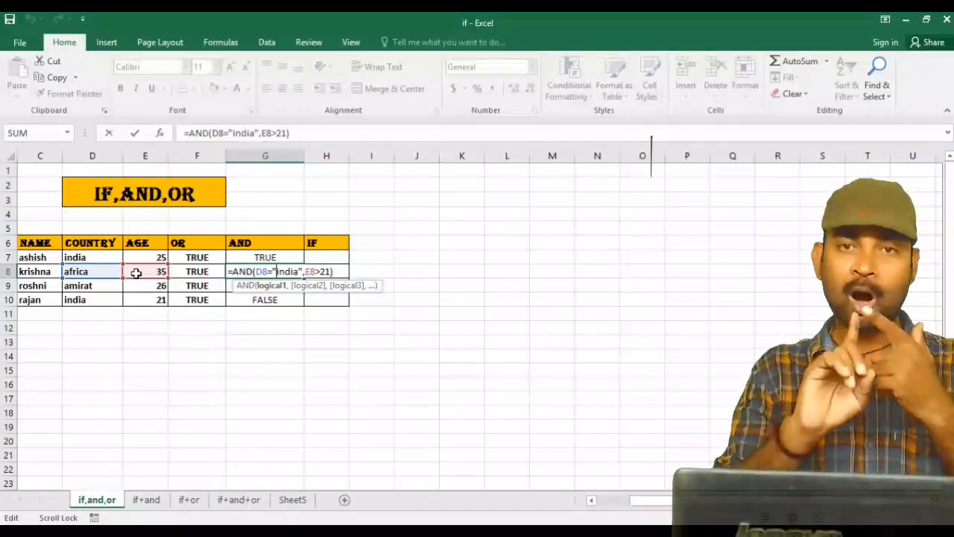
key(Return)
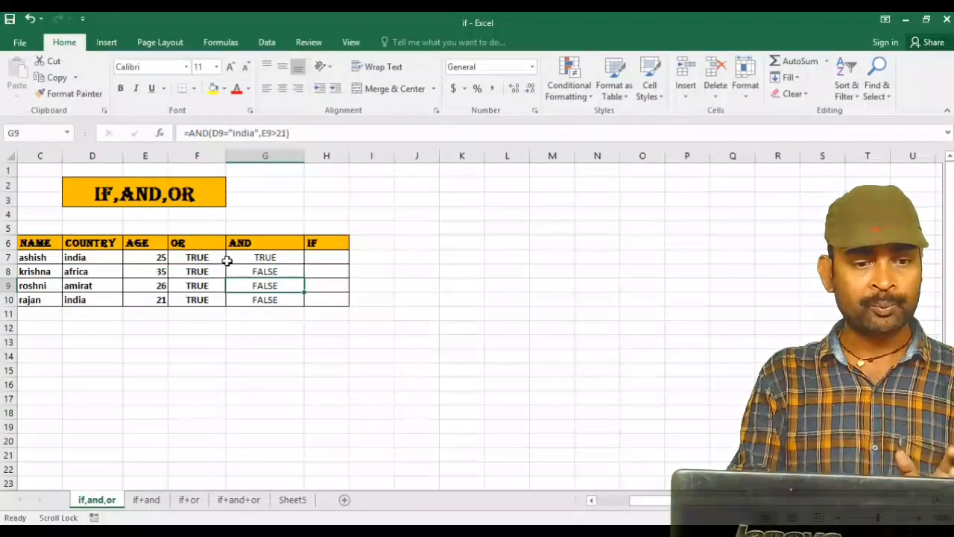
Change the country in cell D8 to india.
click(98, 270)
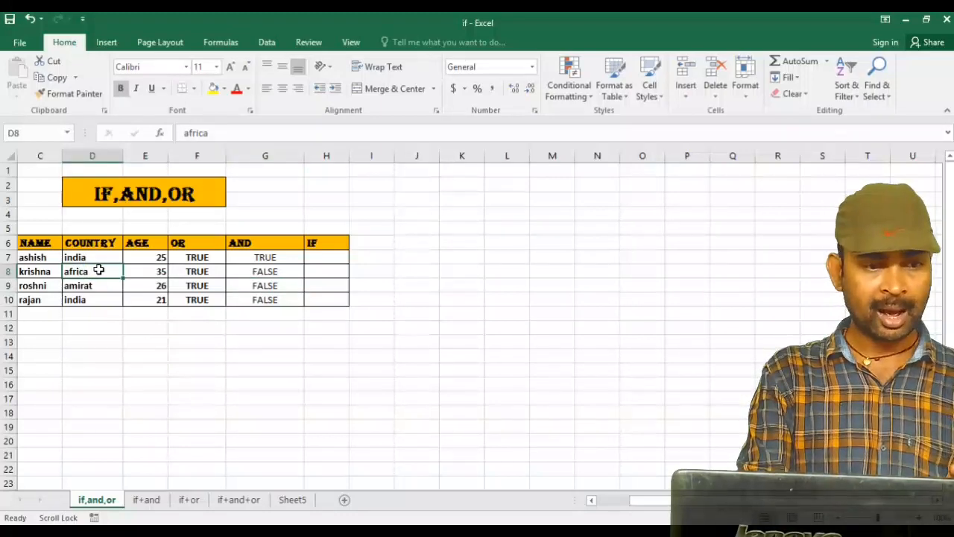
text(india)
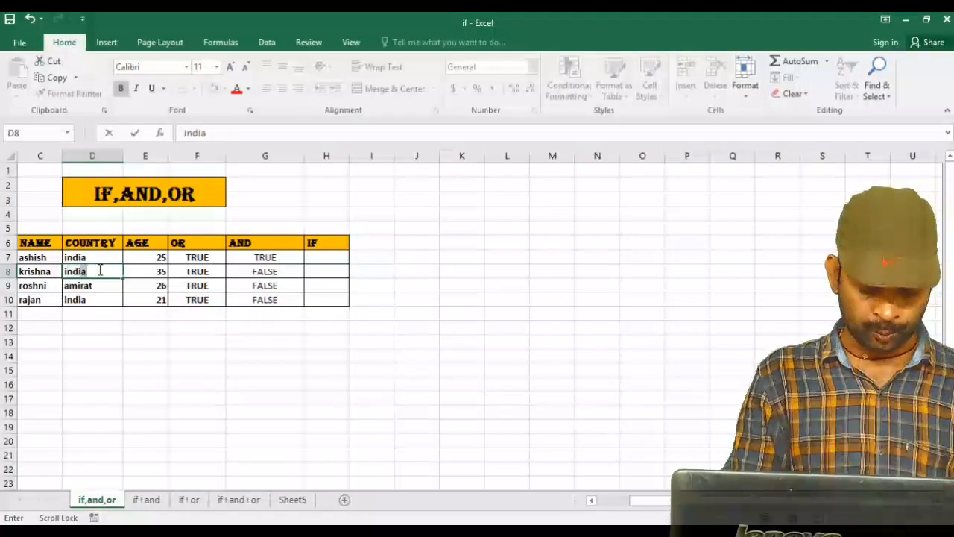
click(458, 285)
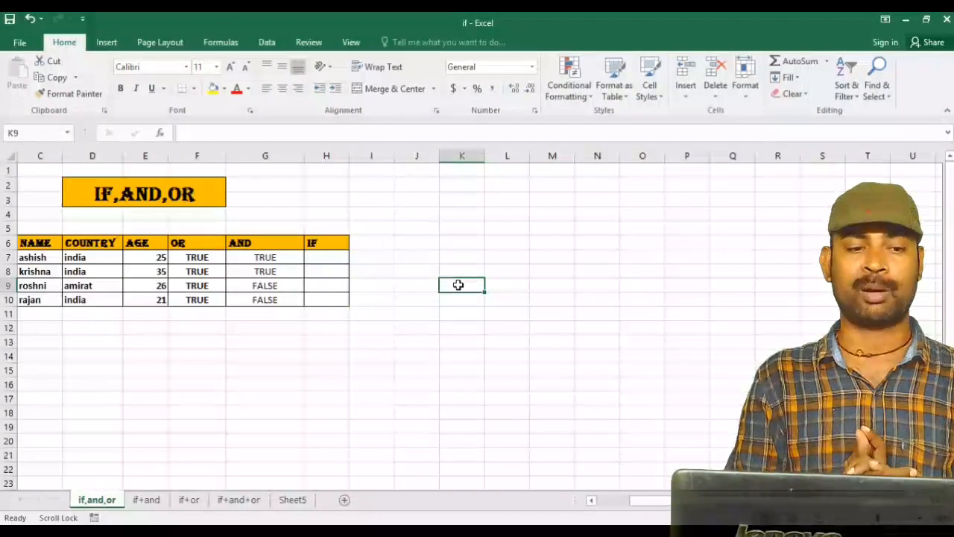
Enter the formula =IF(D7="india","yes","no") in cell H7 and fill it down through H10.
click(324, 255)
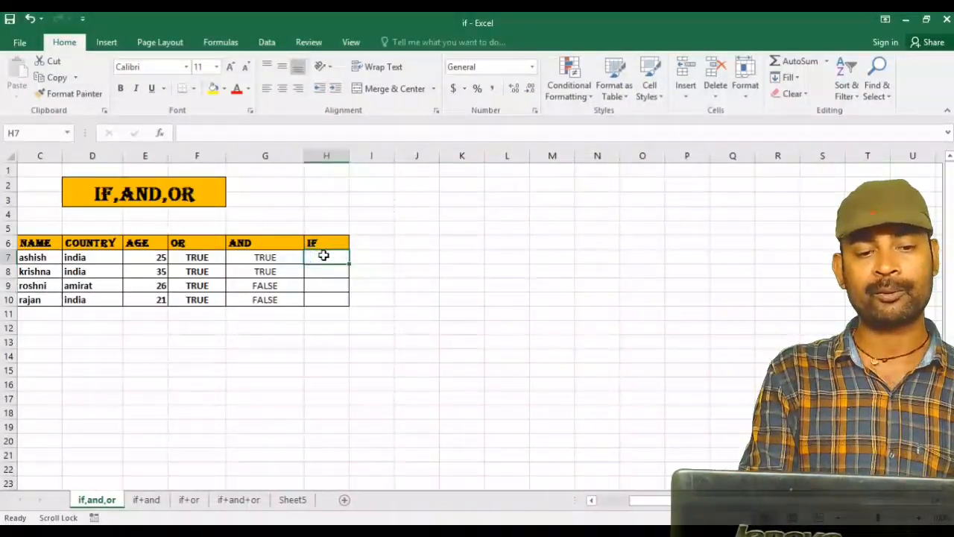
text(=if)
key(Tab)
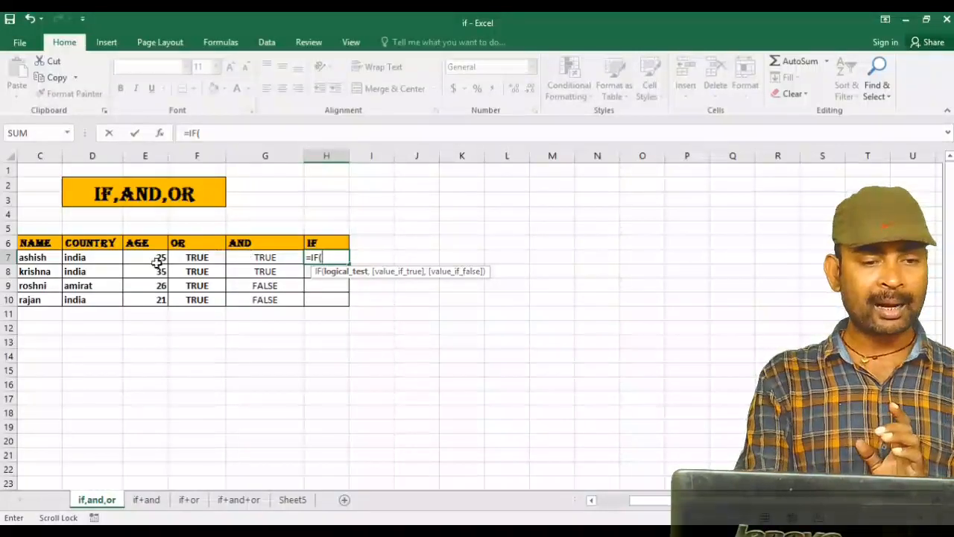
click(101, 258)
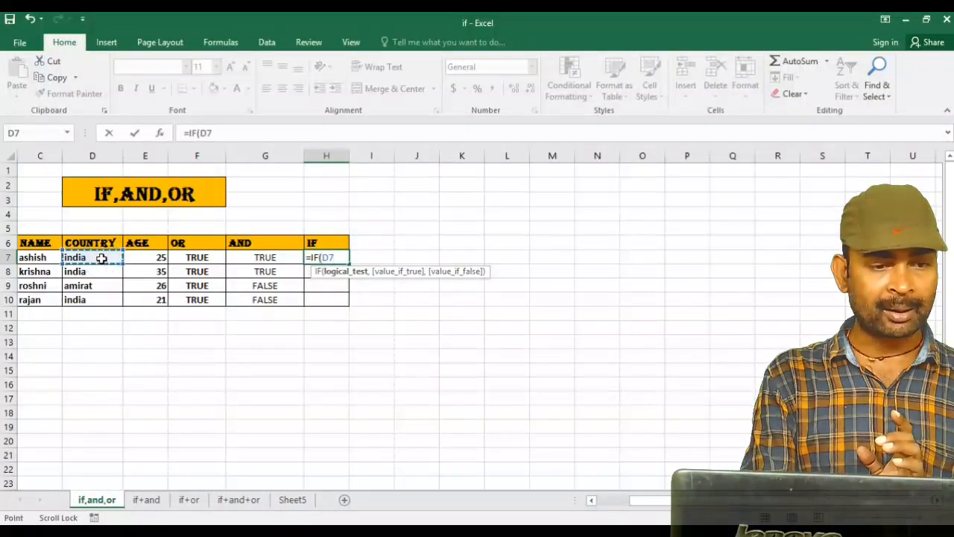
text(=")
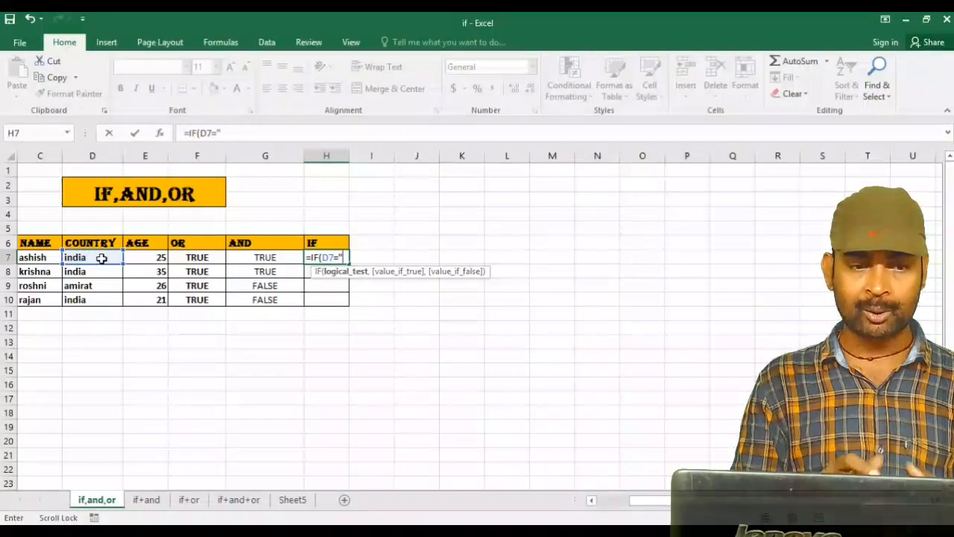
text(india)
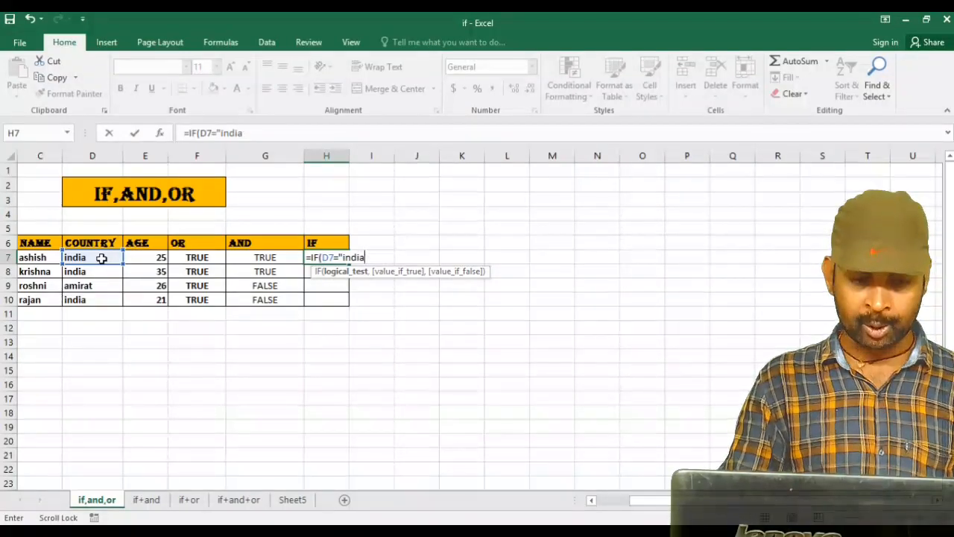
text(")
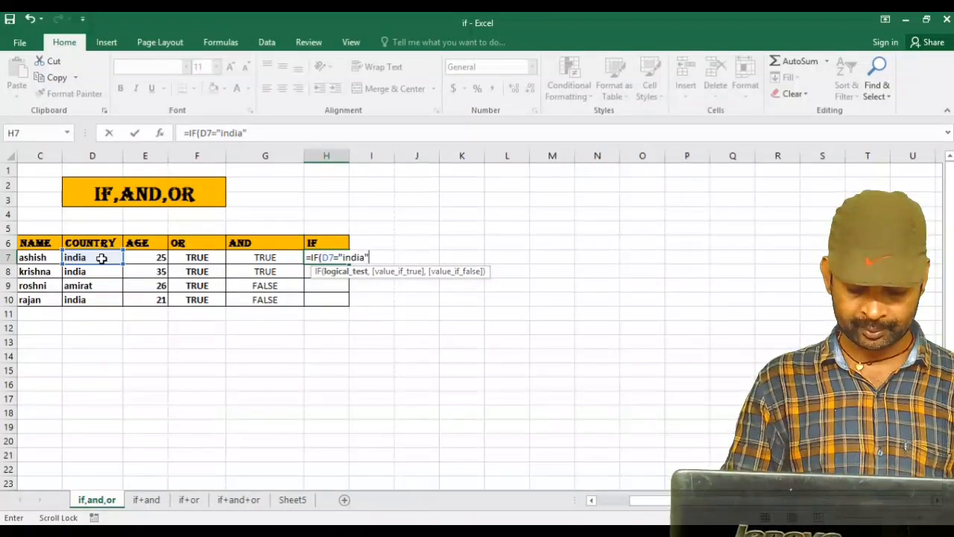
text(,")
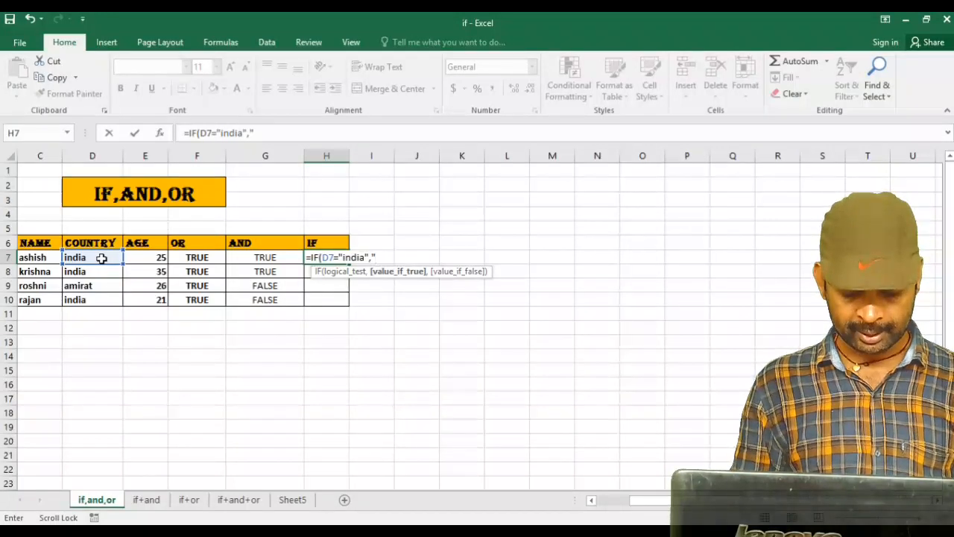
text(yes")
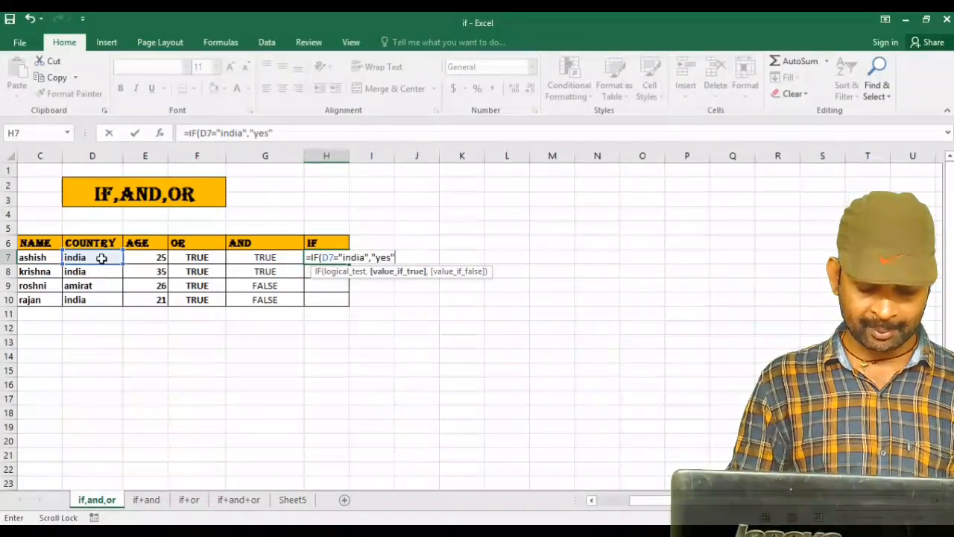
text(,"no"))
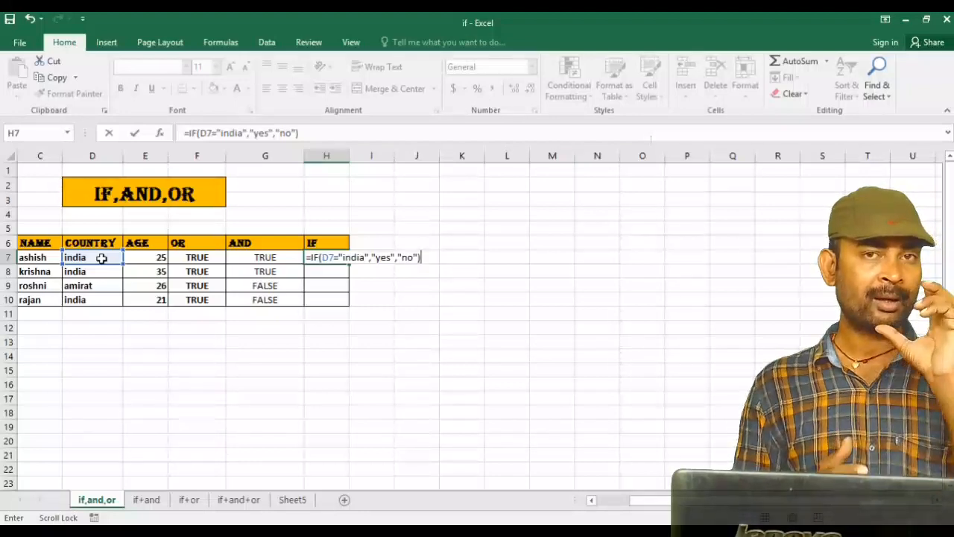
key(Return)
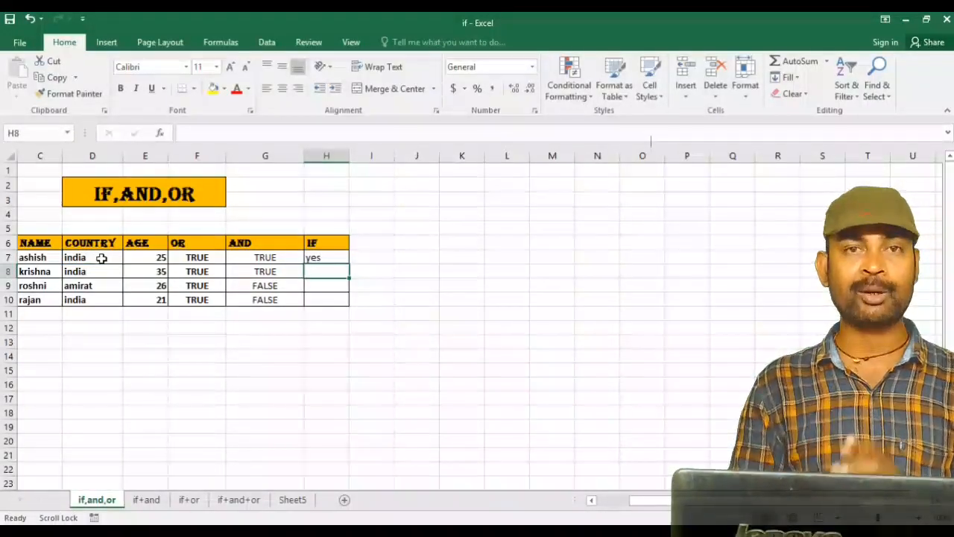
click(318, 257)
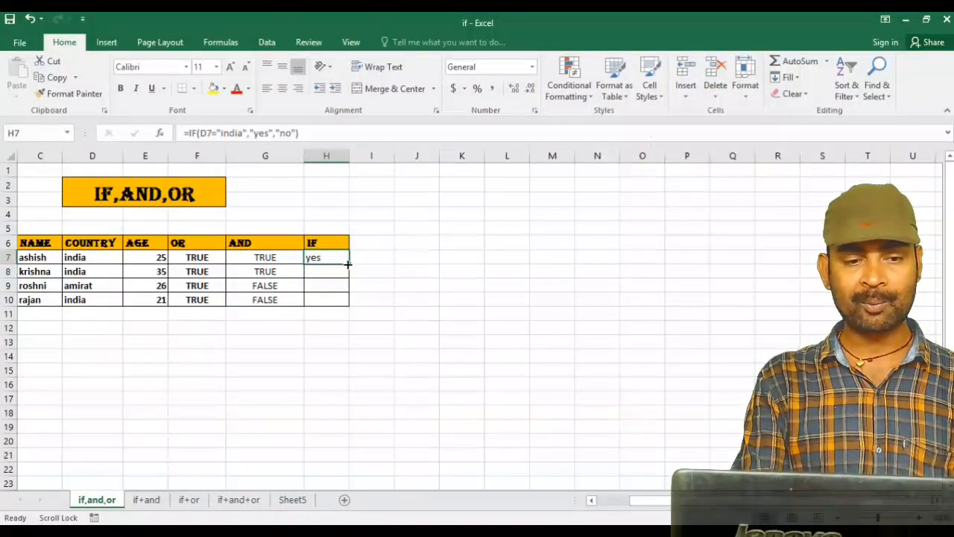
drag(348, 263, 347, 304)
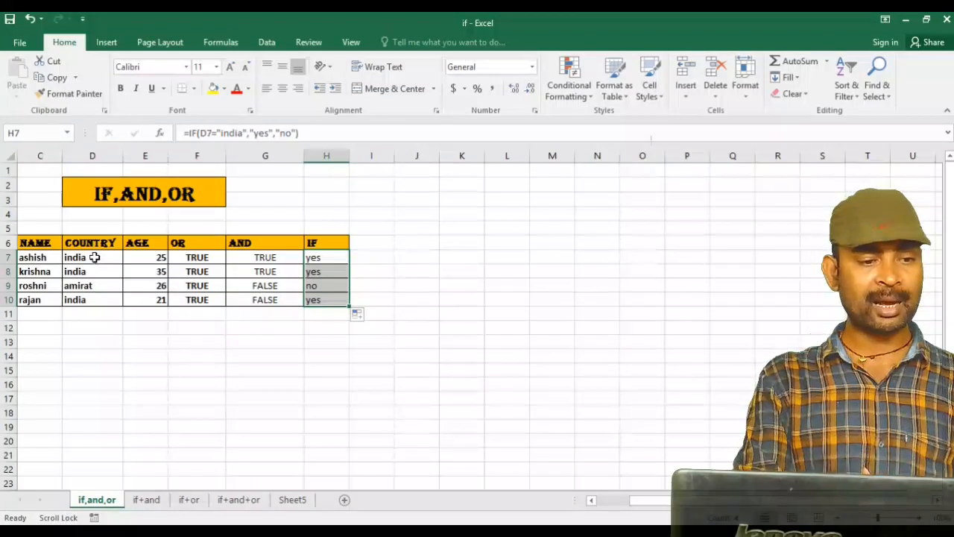
drag(95, 258, 98, 299)
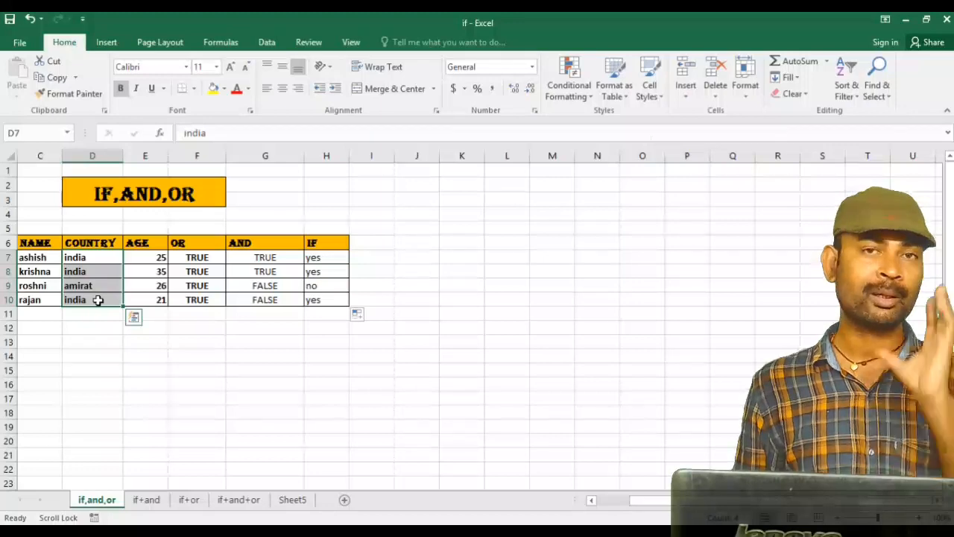
Change the true result of the IF formula in H7 to "brs" and refill the formula down through H10.
click(321, 257)
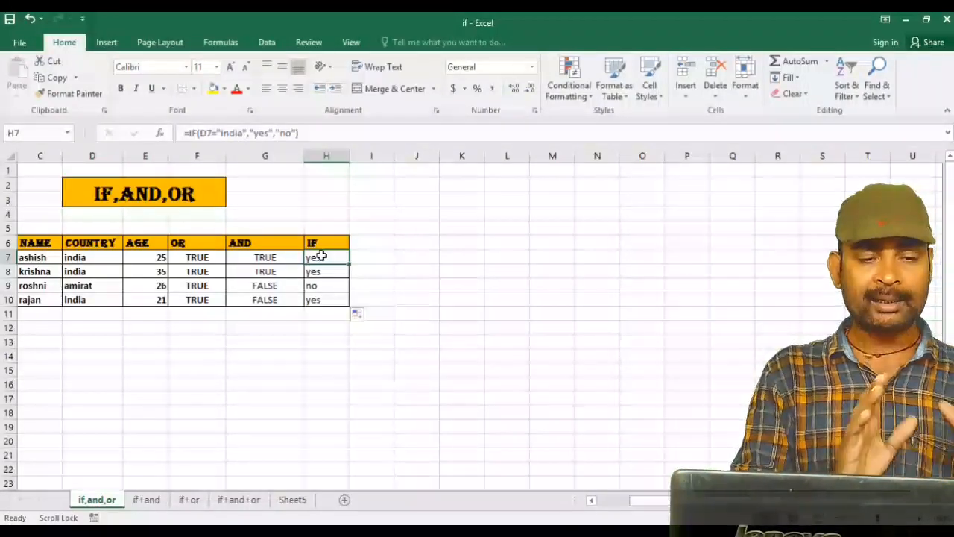
double_click(321, 256)
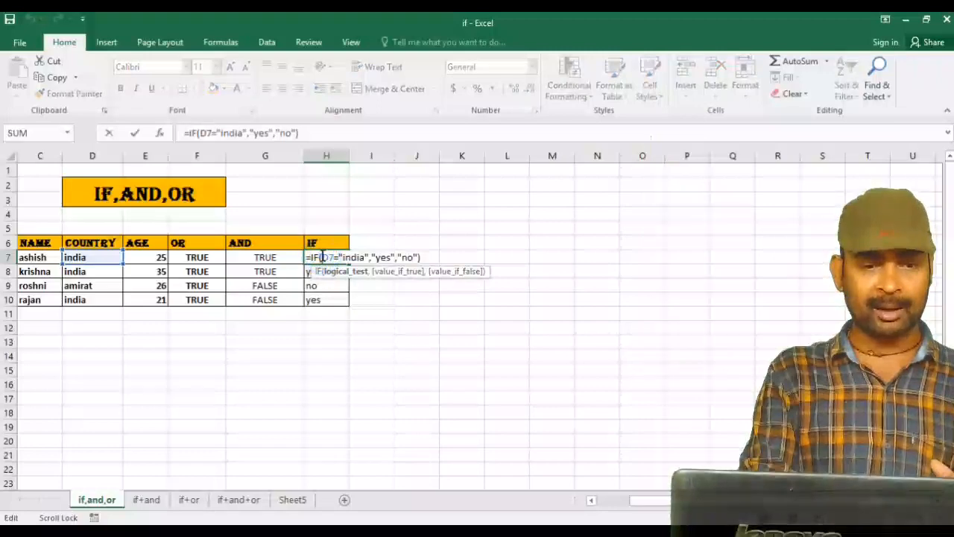
click(389, 257)
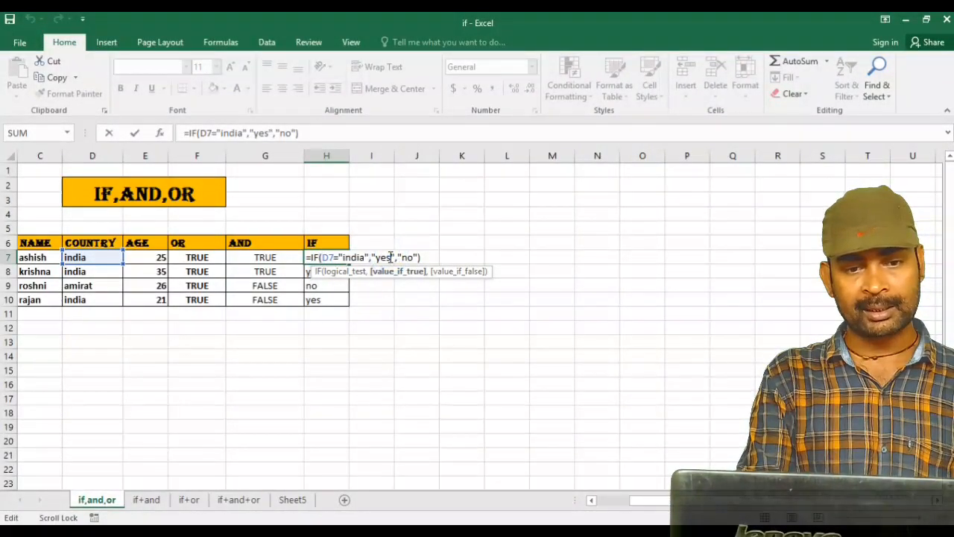
key(BackSpace)
key(BackSpace)
key(BackSpace)
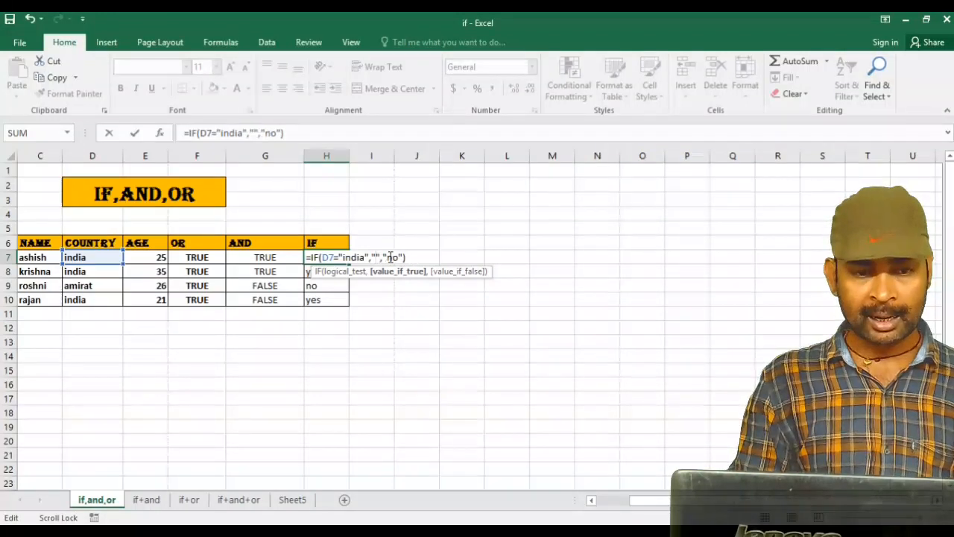
text(brs)
key(Return)
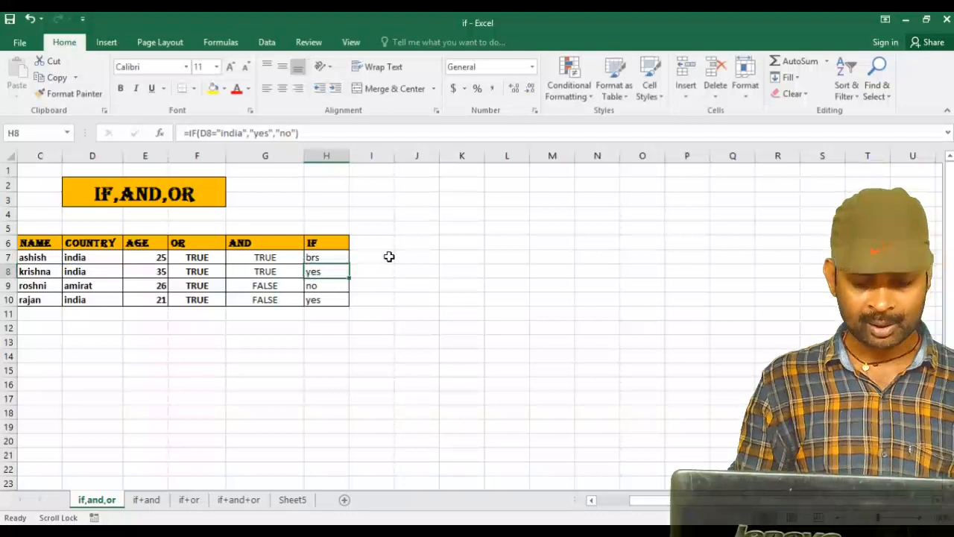
click(325, 257)
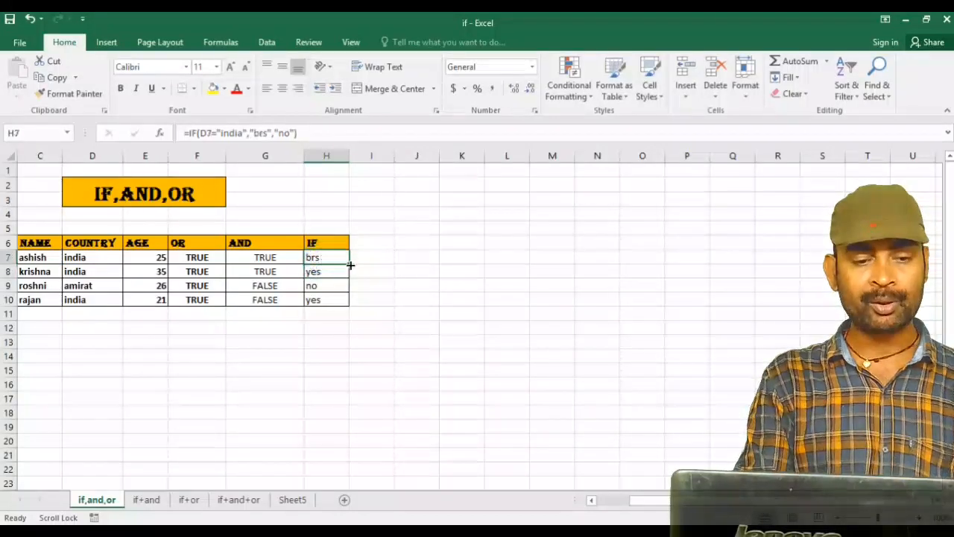
drag(349, 265, 349, 304)
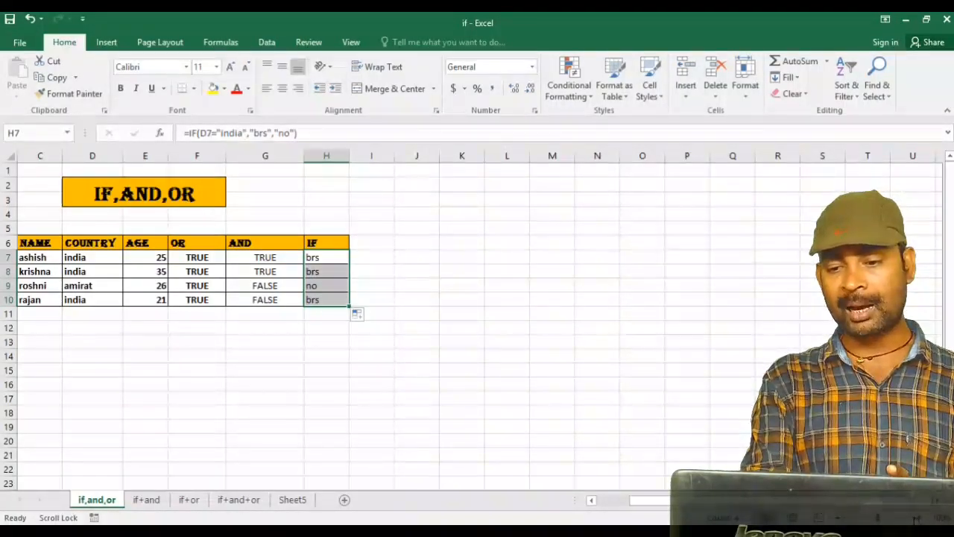
Magnify the sheet to examine the completed OR, AND and IF columns and the formula in H7.
click(917, 518)
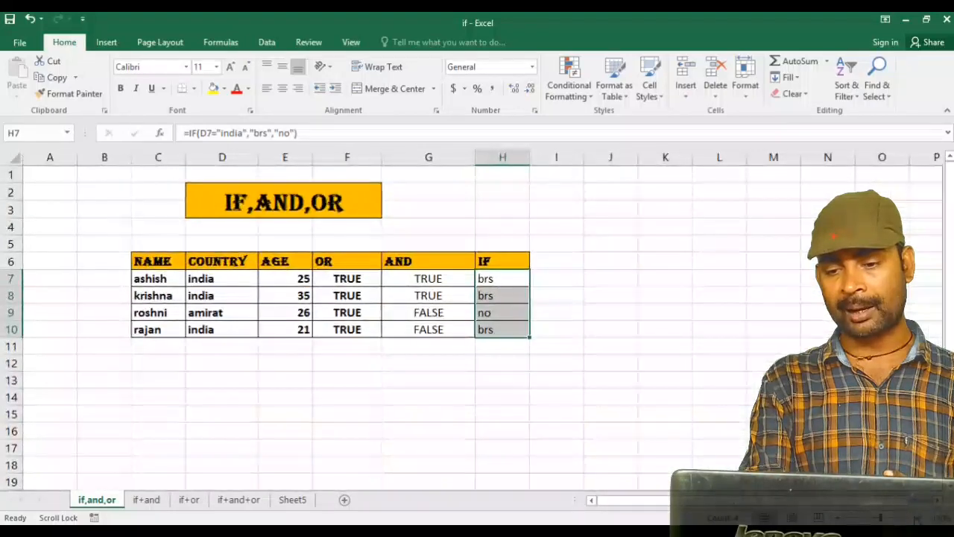
click(917, 518)
click(917, 519)
click(917, 518)
click(917, 518)
click(917, 518)
click(917, 518)
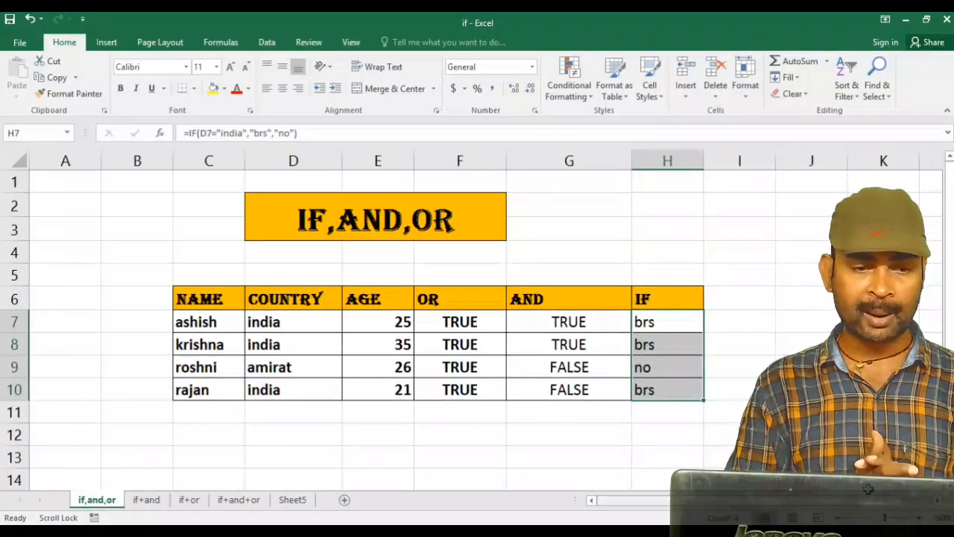
click(666, 327)
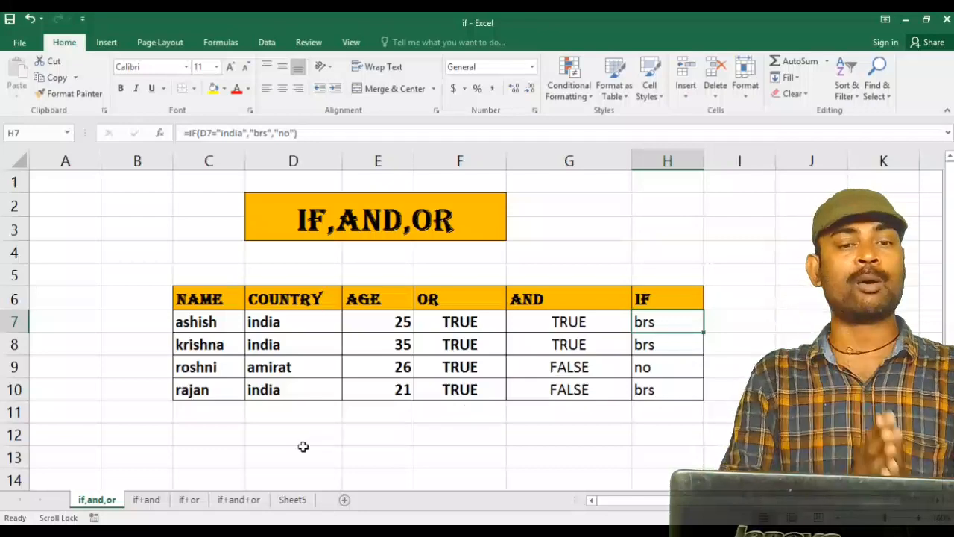
Open the if+and sheet at a larger magnification and examine the existing formula in cell E6.
click(158, 499)
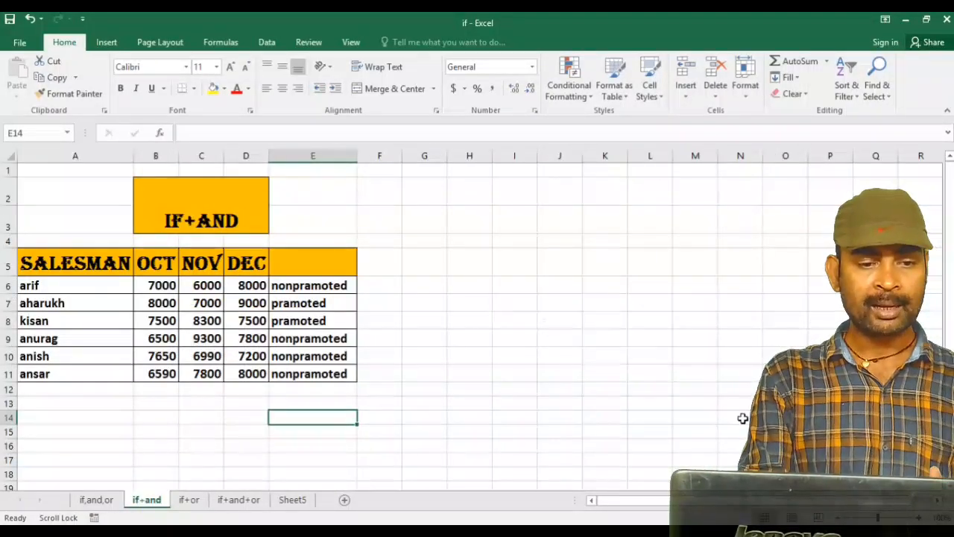
click(919, 516)
click(919, 517)
click(919, 517)
click(919, 517)
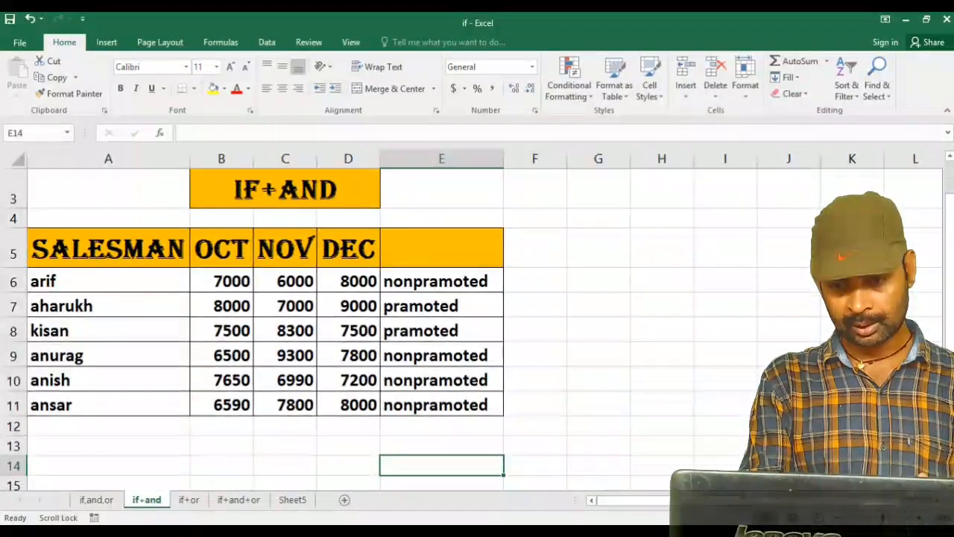
click(431, 281)
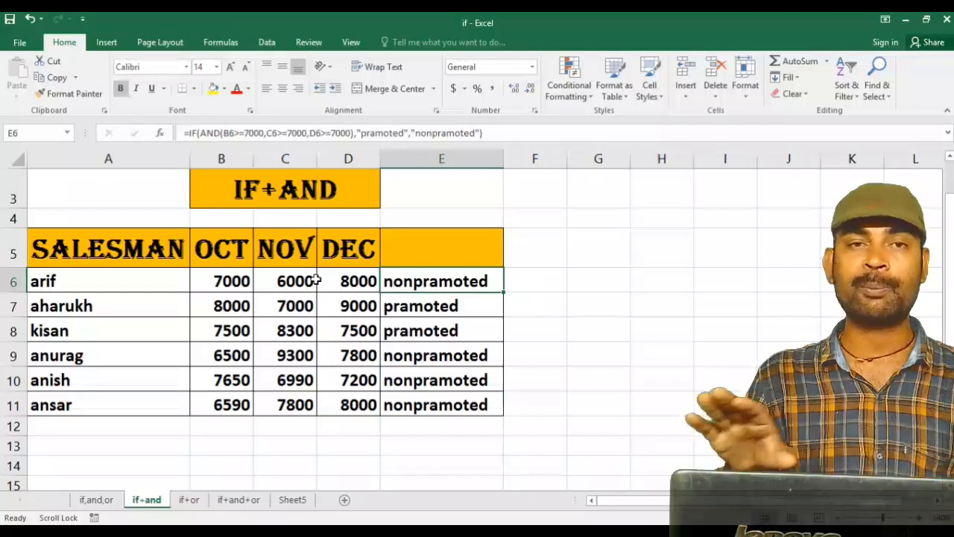
Delete the whole existing formula from cell E6 on the if+and sheet.
double_click(445, 281)
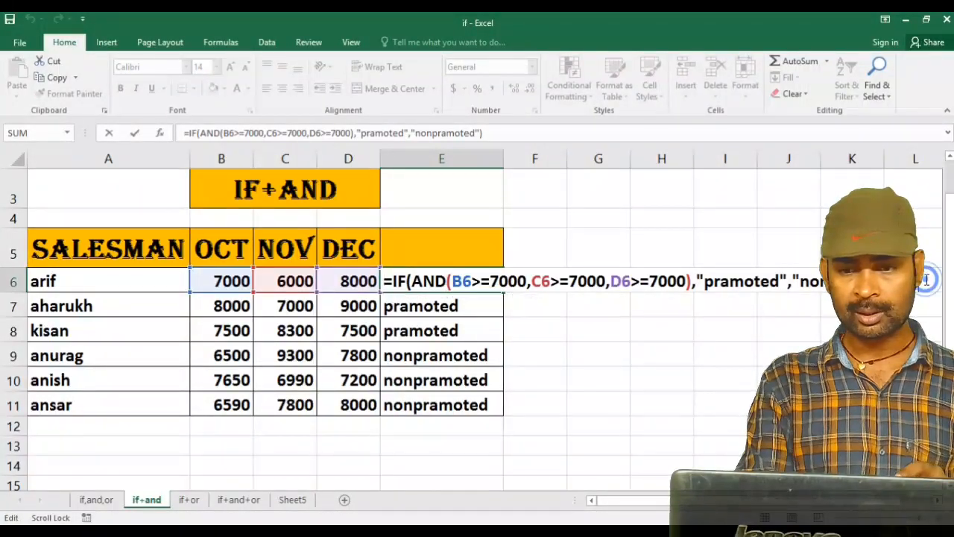
key(BackSpace)
key(BackSpace)
key(BackSpace)
key(BackSpace)
key(BackSpace)
key(BackSpace)
key(BackSpace)
key(BackSpace)
key(BackSpace)
key(BackSpace)
key(BackSpace)
key(BackSpace)
key(BackSpace)
key(BackSpace)
key(BackSpace)
key(BackSpace)
key(BackSpace)
key(BackSpace)
key(BackSpace)
key(BackSpace)
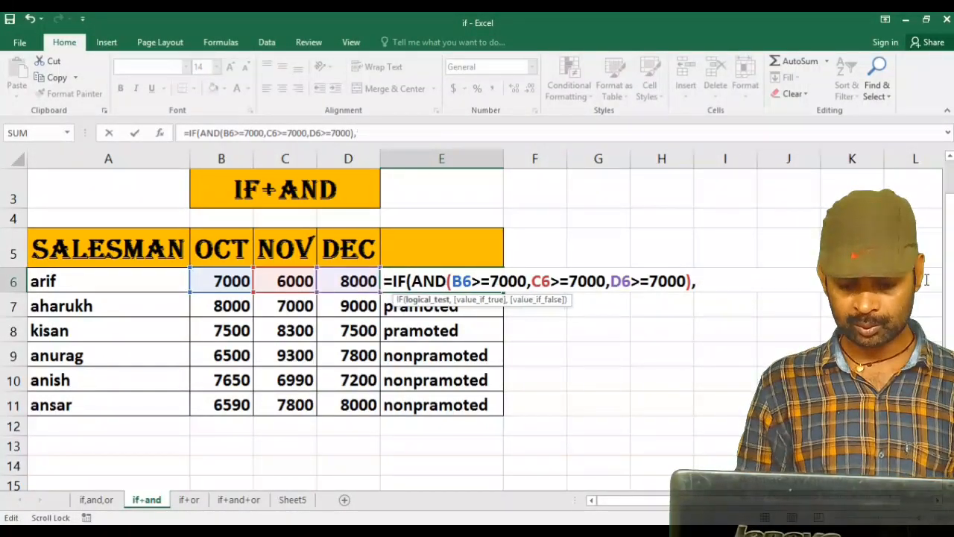
key(BackSpace)
key(BackSpace)
key(BackSpace)
key(BackSpace)
key(BackSpace)
key(BackSpace)
key(BackSpace)
key(BackSpace)
key(BackSpace)
key(BackSpace)
key(BackSpace)
key(BackSpace)
key(BackSpace)
key(BackSpace)
key(BackSpace)
key(BackSpace)
key(BackSpace)
key(BackSpace)
key(BackSpace)
key(BackSpace)
Start an IF formula in E6 with a nested AND whose first condition is B6>=7000.
text(=if)
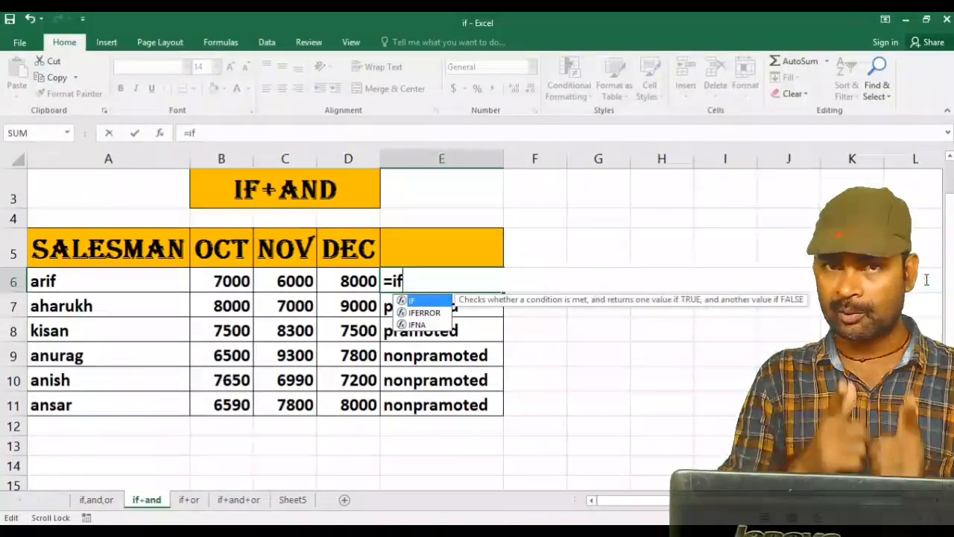
key(Tab)
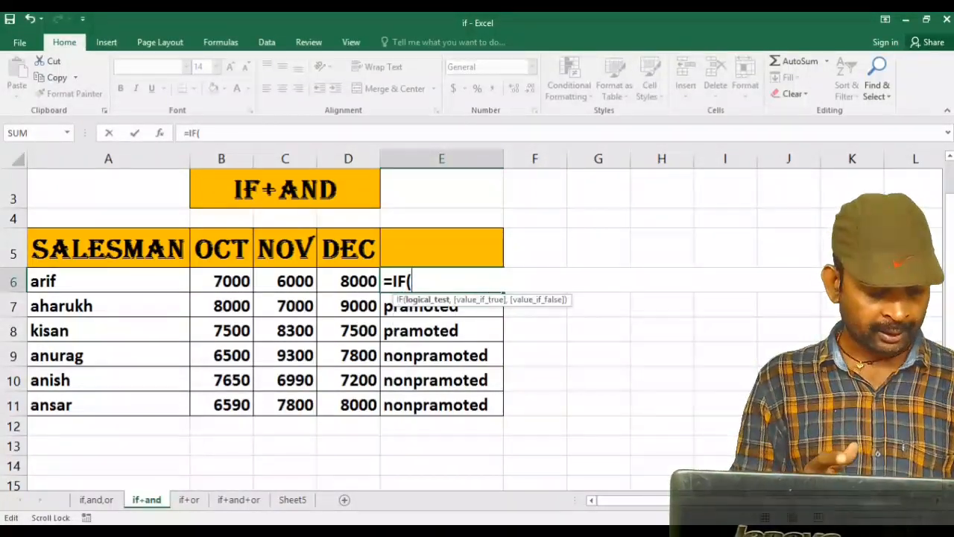
text(and)
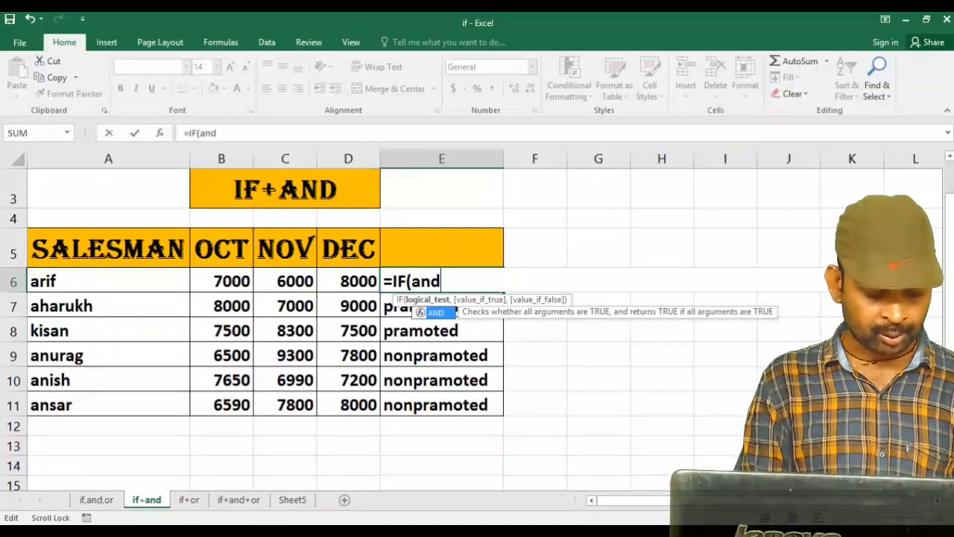
key(Tab)
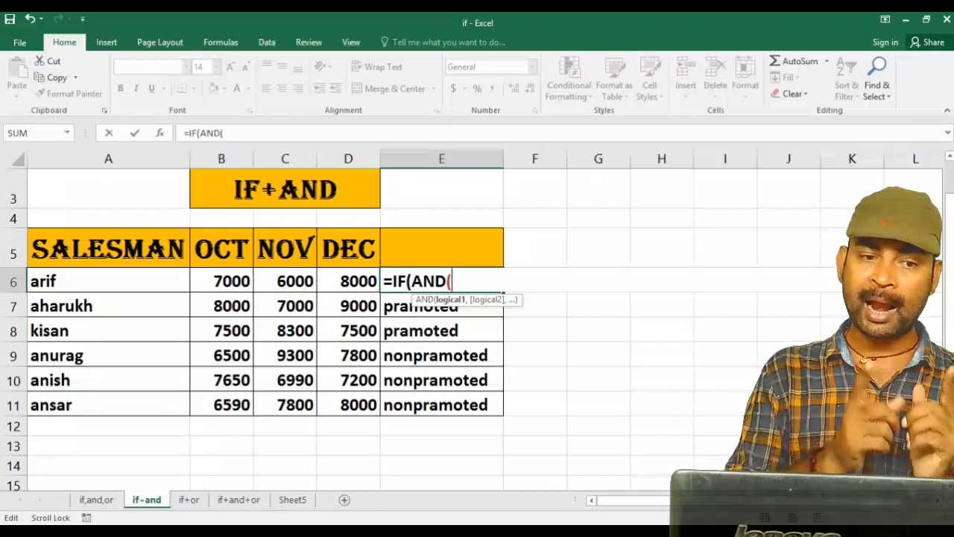
click(227, 280)
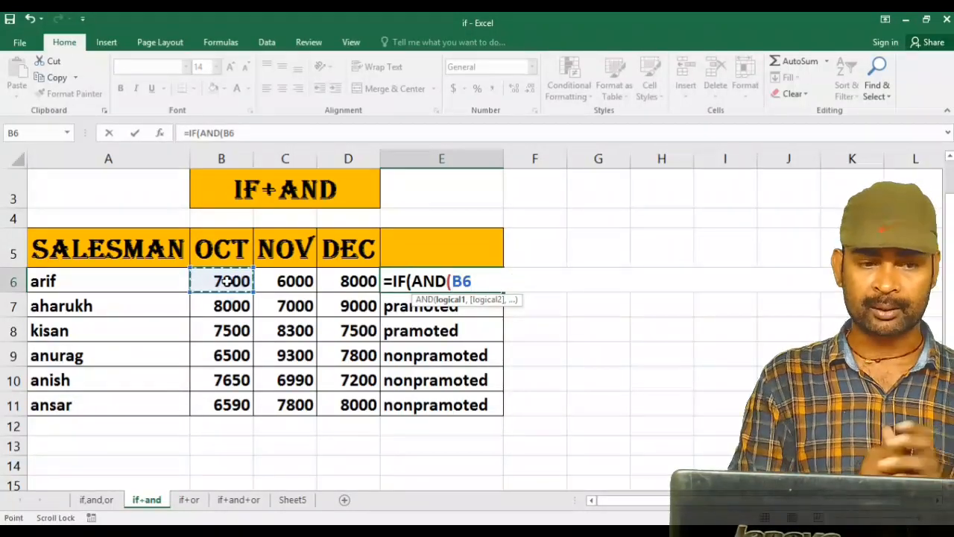
text(>)
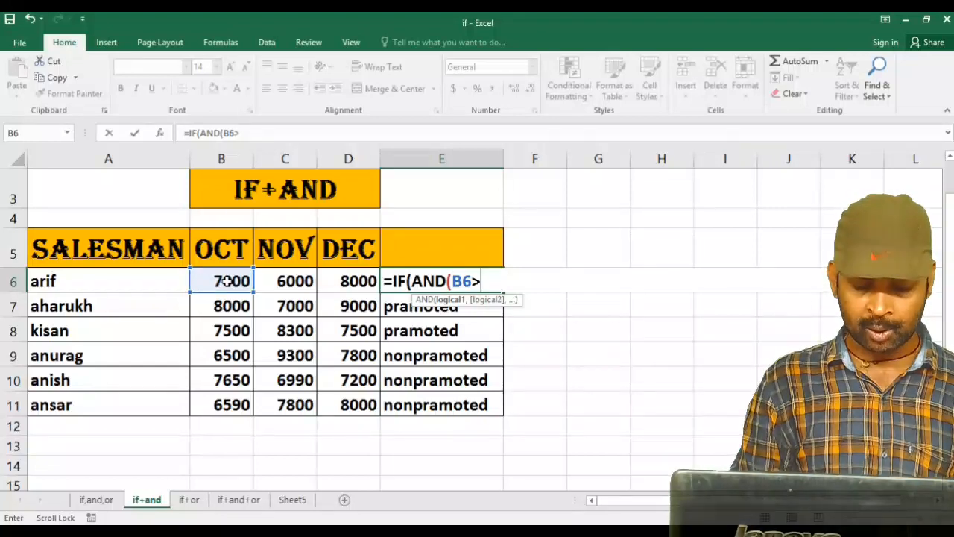
text(=7000)
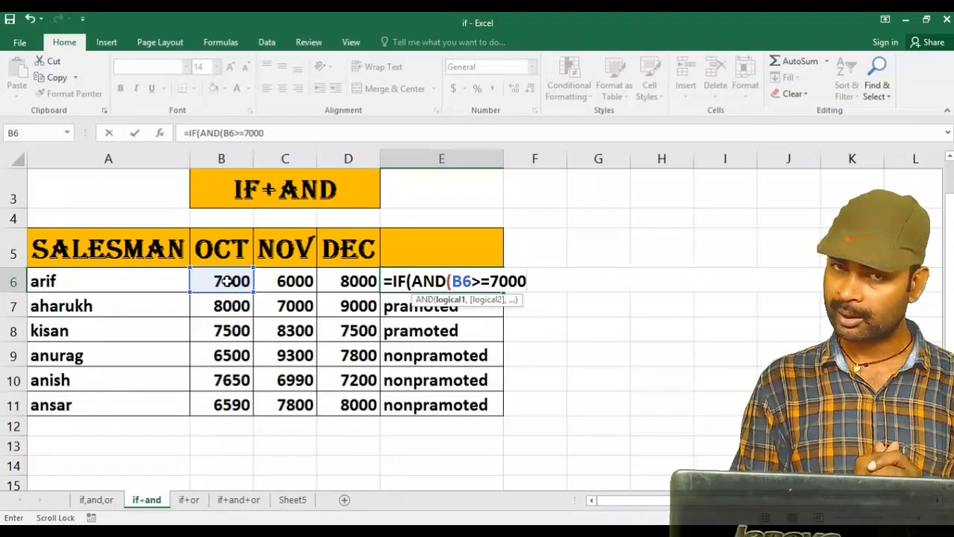
text(,)
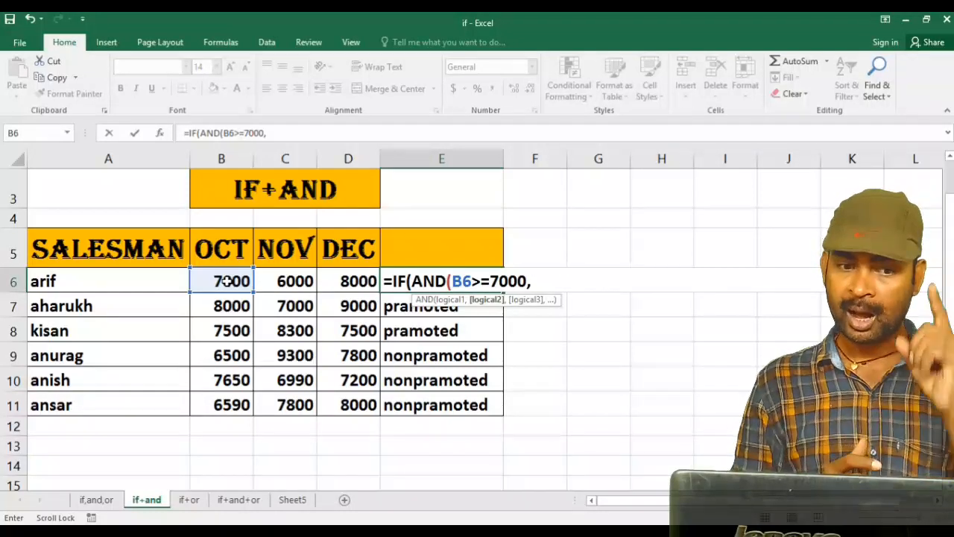
Add the conditions C6>=7000 and D6>=7000 to the AND test in E6 and close the AND function.
click(276, 281)
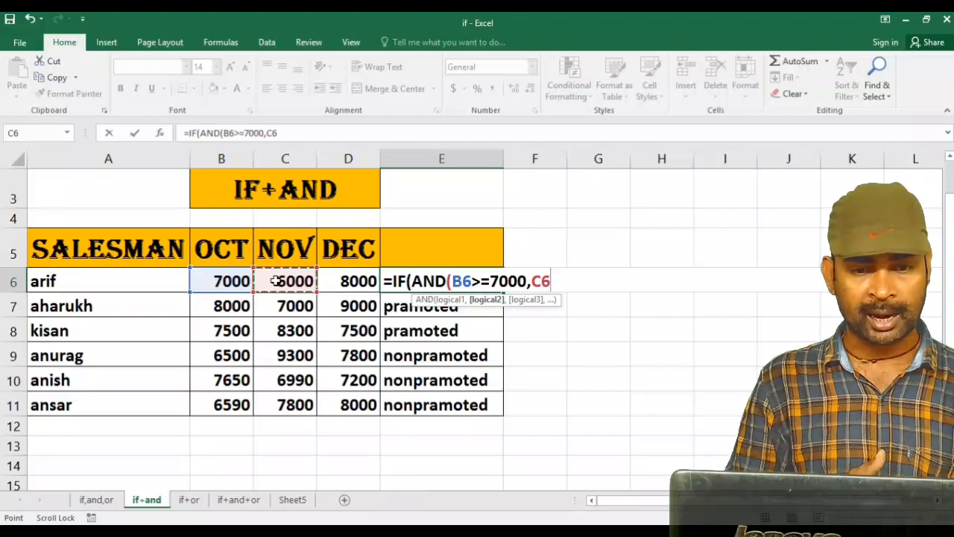
text(>)
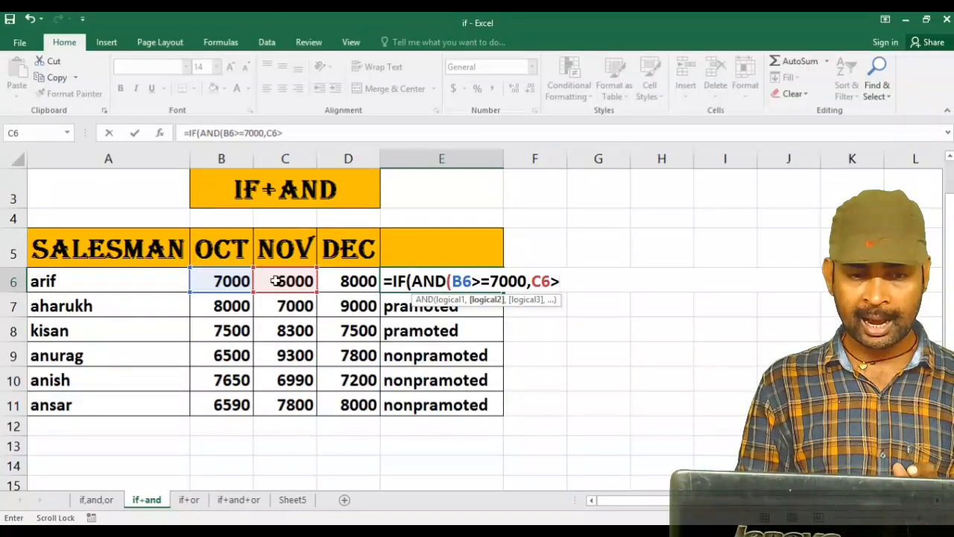
text(=7000)
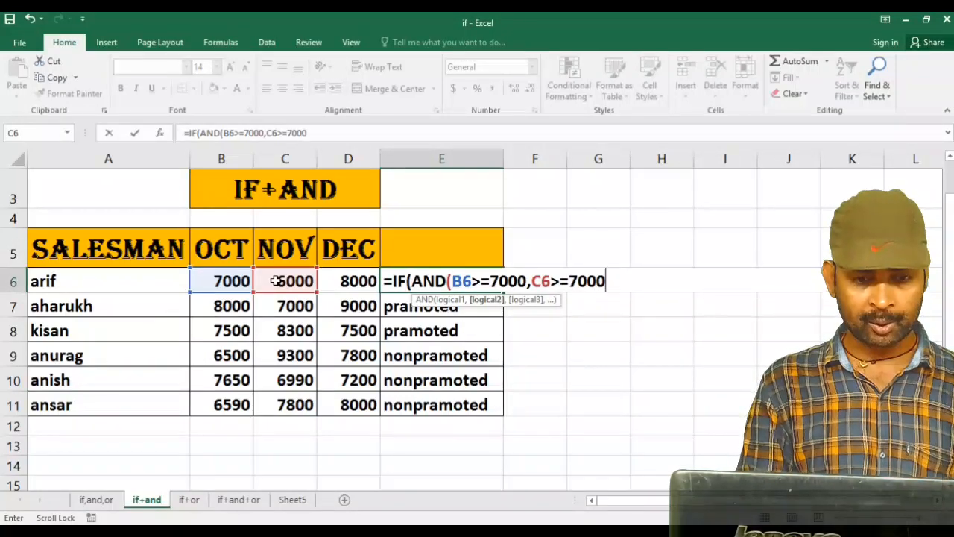
text(,)
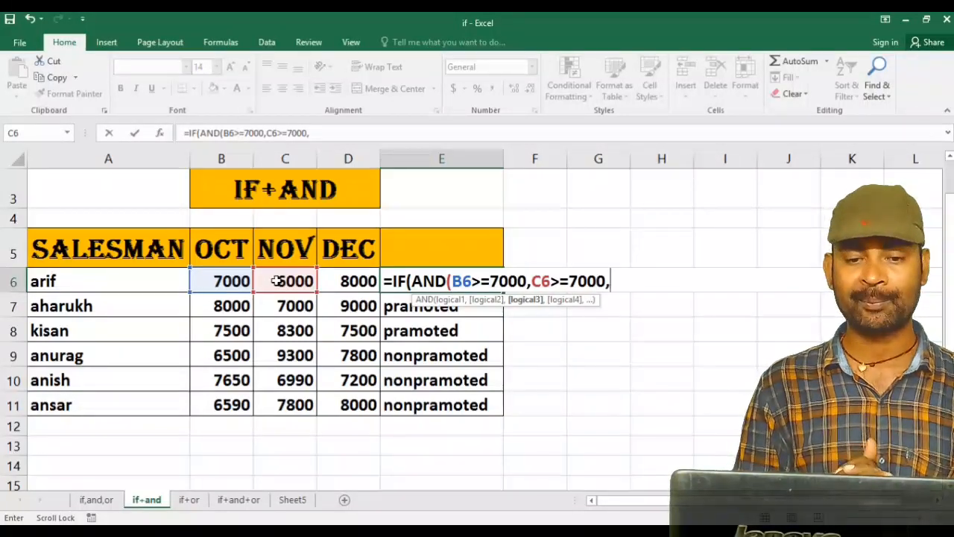
click(340, 280)
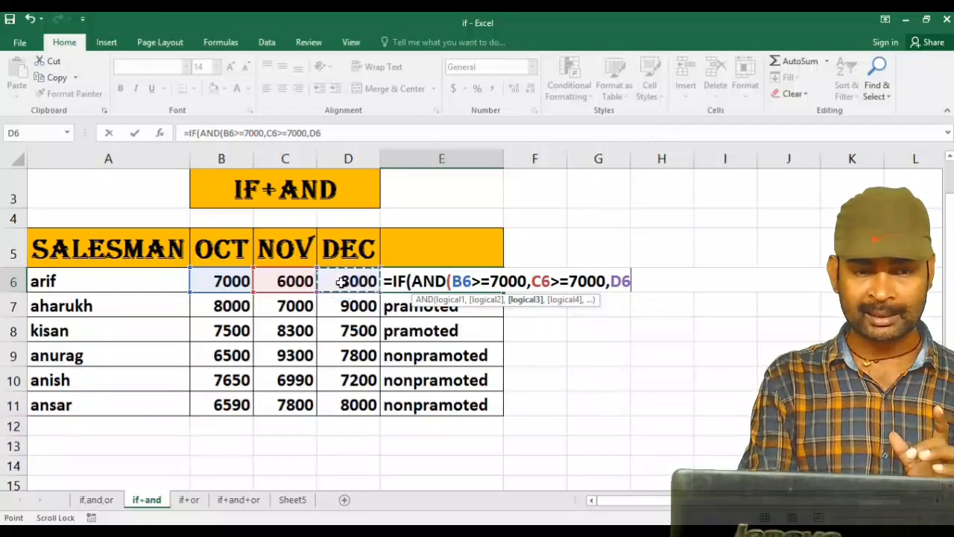
text(>=700)
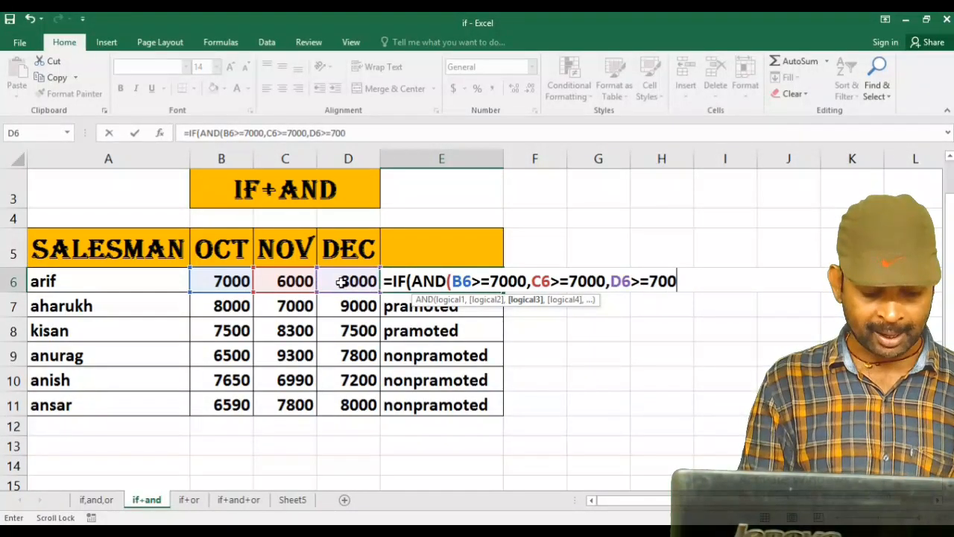
text(0)
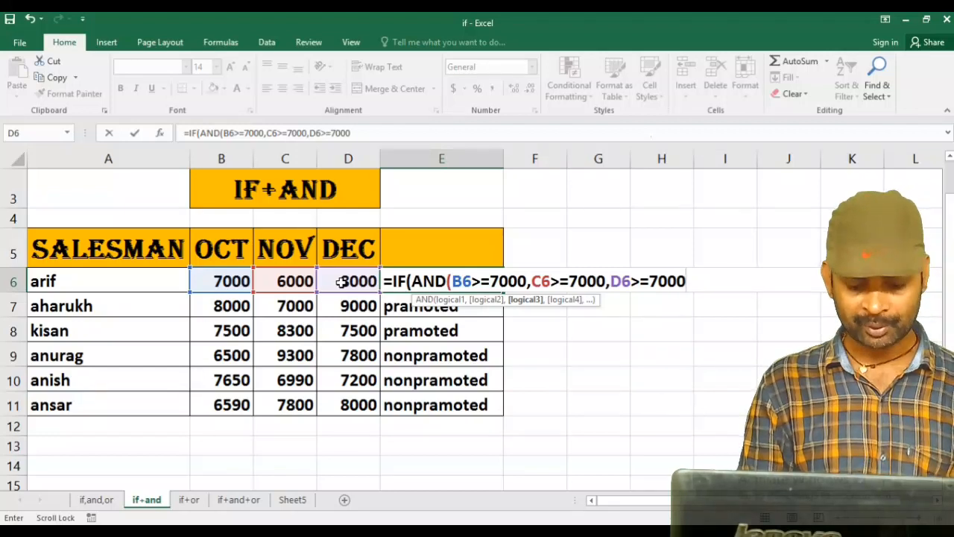
text())
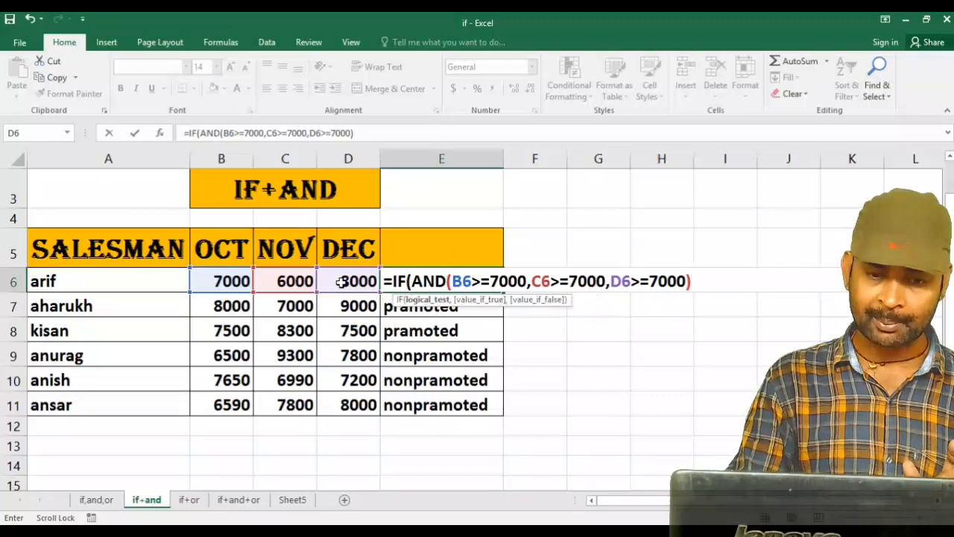
Complete the E6 formula with "yes" as true result and "no" as false result, and fill it down through E11.
text(,")
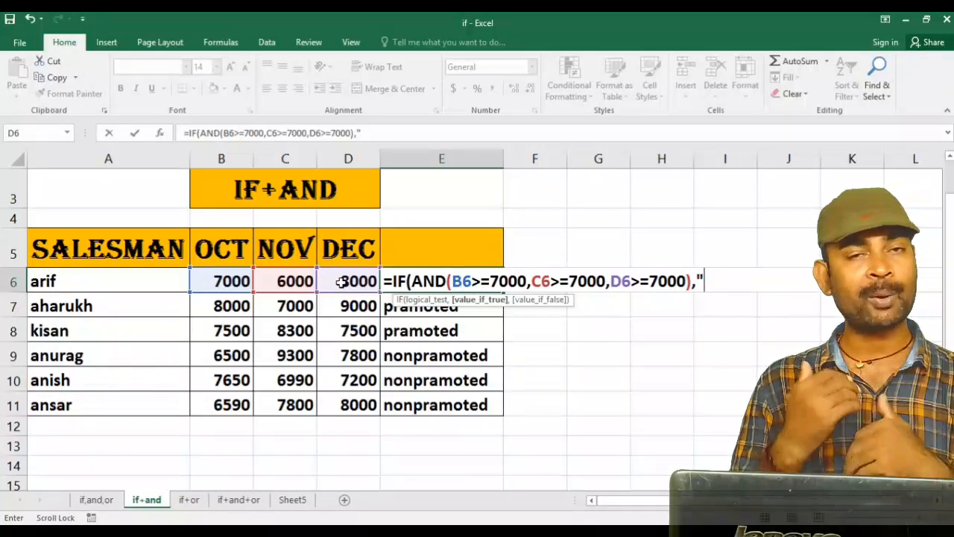
text(yes")
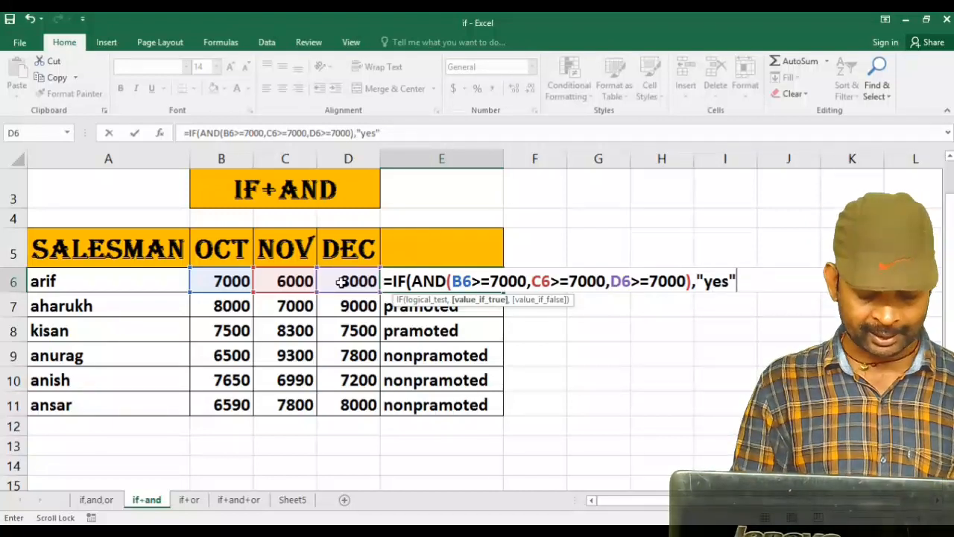
text(,)
text("n)
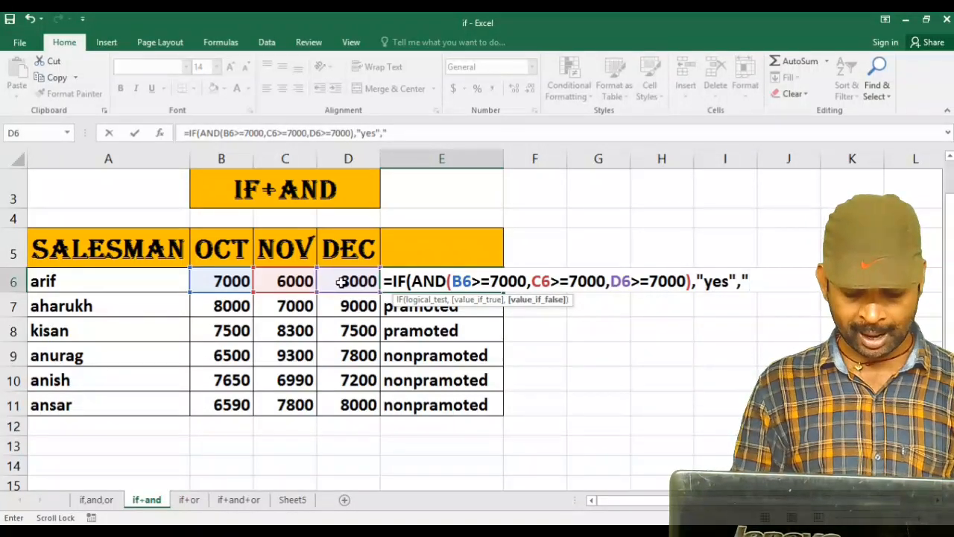
text(o")
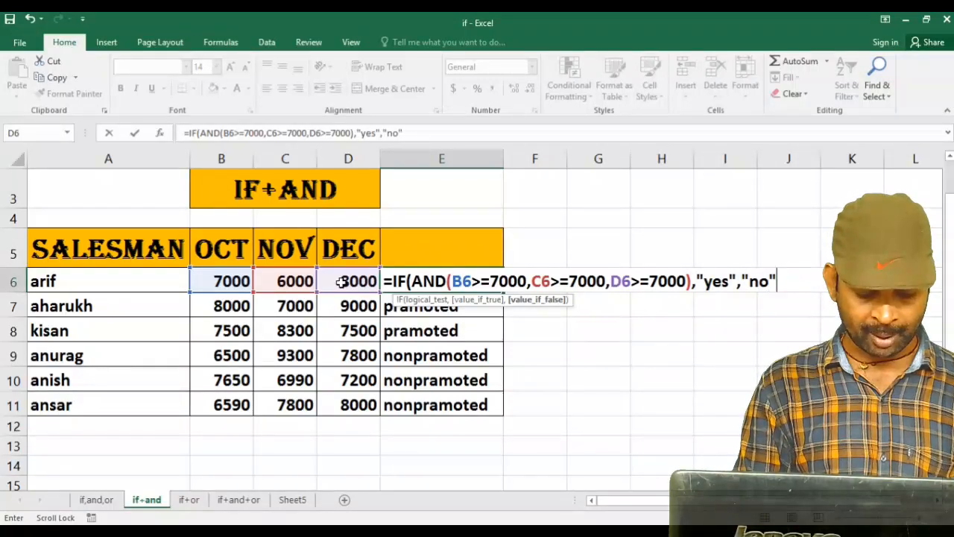
text())
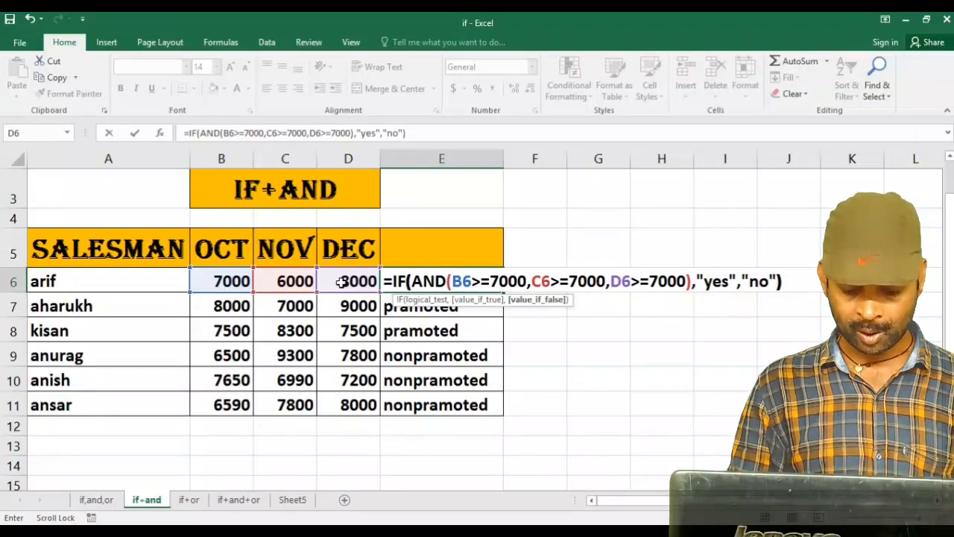
key(Return)
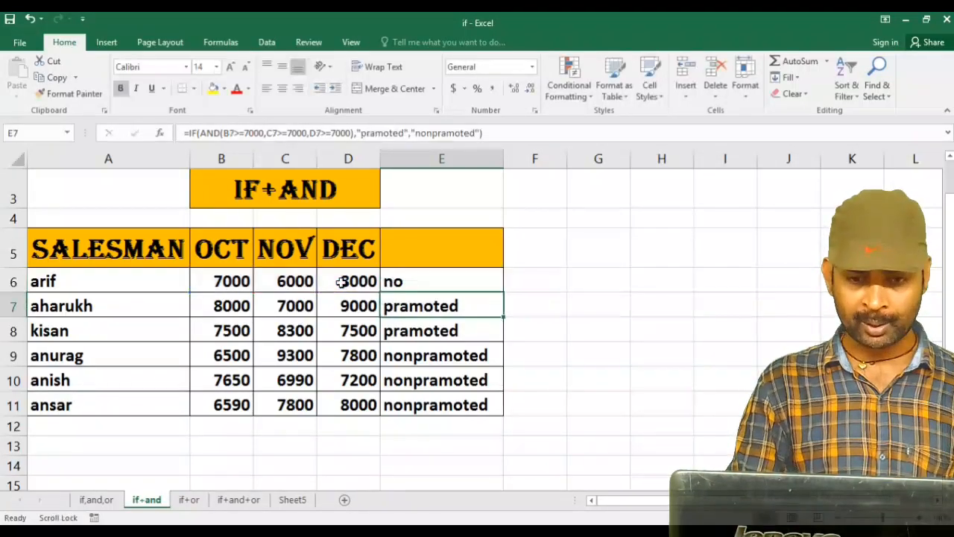
click(396, 279)
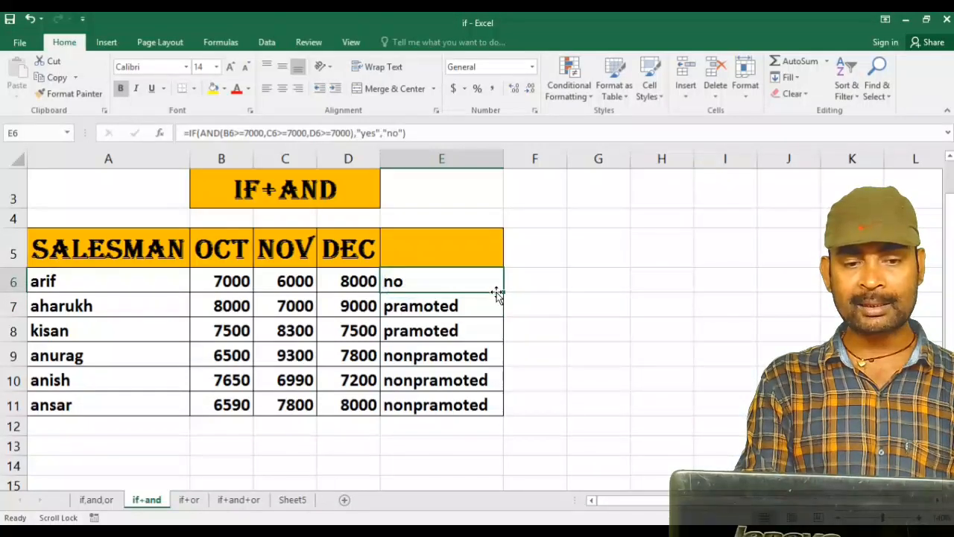
drag(502, 291, 491, 410)
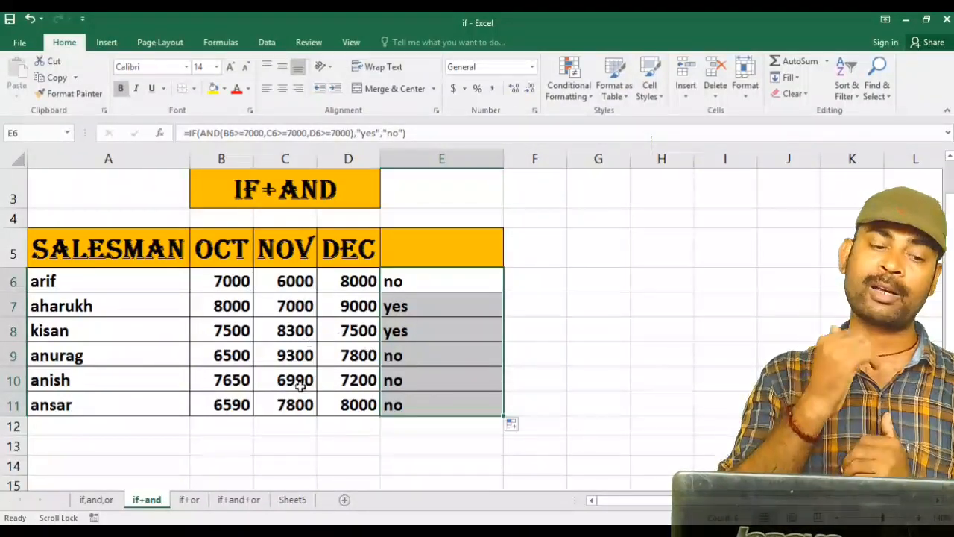
Open the if+or sheet and magnify it so the salesman table is easy to read.
click(191, 501)
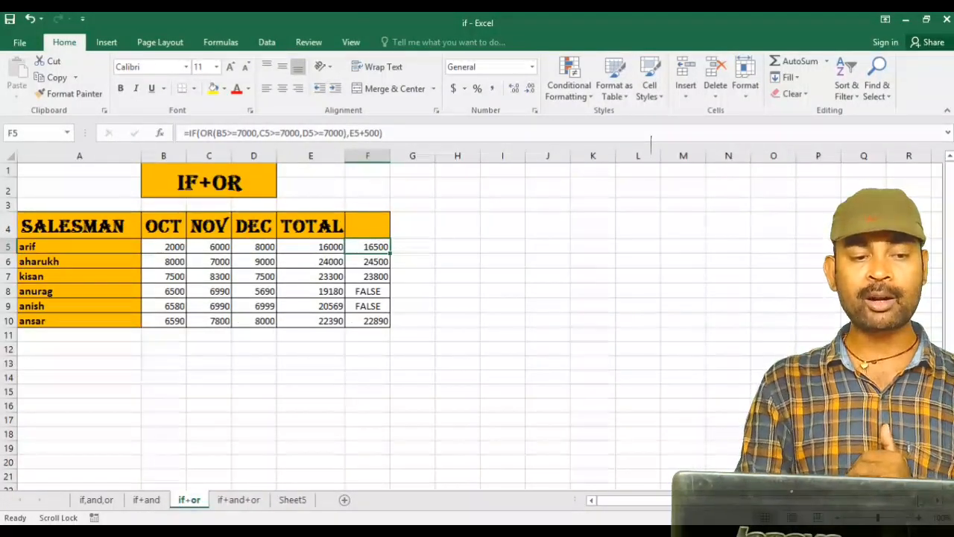
click(919, 518)
click(919, 518)
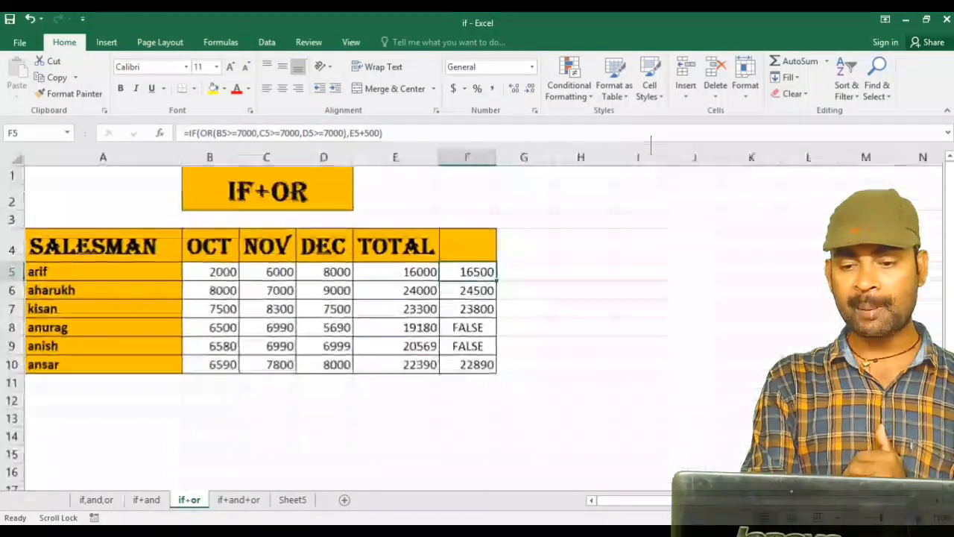
click(918, 518)
click(918, 518)
click(918, 518)
click(919, 518)
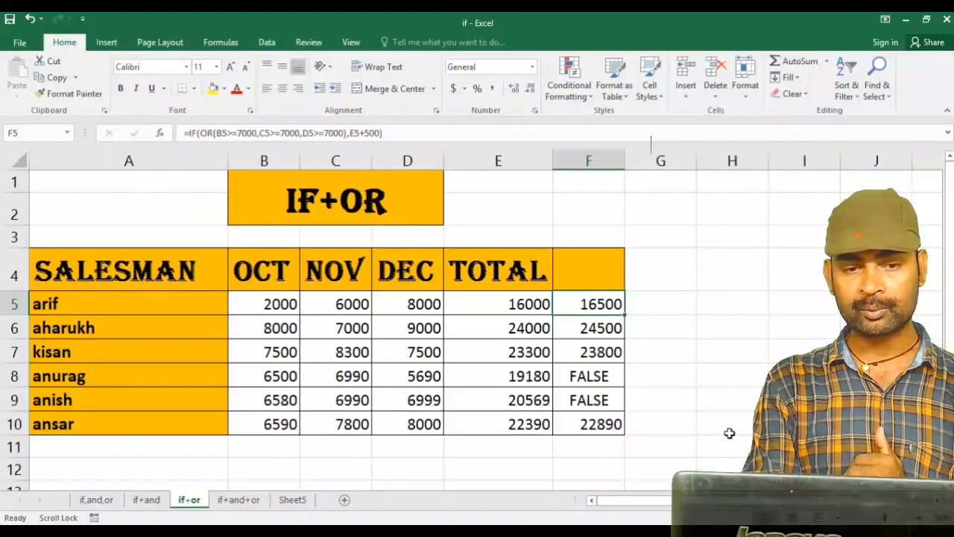
Delete the whole existing IF and OR formula from cell F5 on the if+or sheet.
double_click(598, 301)
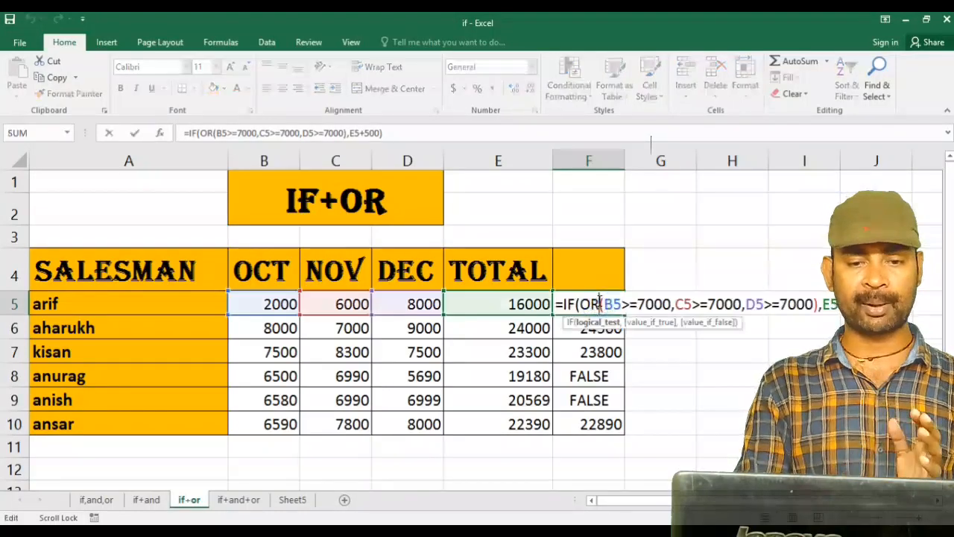
key(End)
key(BackSpace)
key(BackSpace)
key(BackSpace)
key(BackSpace)
key(BackSpace)
key(BackSpace)
key(BackSpace)
key(BackSpace)
key(BackSpace)
key(BackSpace)
key(BackSpace)
key(BackSpace)
key(BackSpace)
key(BackSpace)
key(BackSpace)
key(BackSpace)
key(BackSpace)
key(BackSpace)
key(BackSpace)
key(BackSpace)
key(BackSpace)
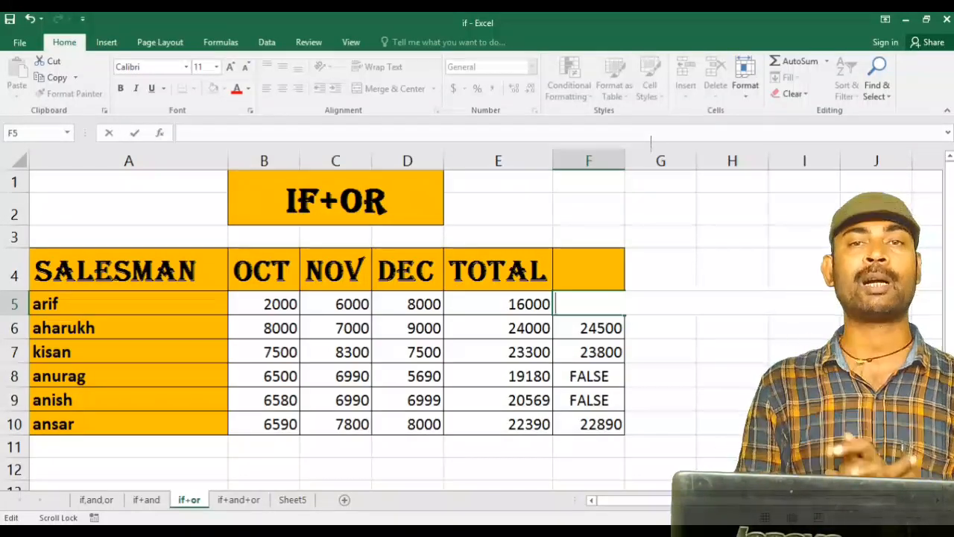
Start an IF formula in F5 with a nested AND function and the condition B5>=7000.
text(=)
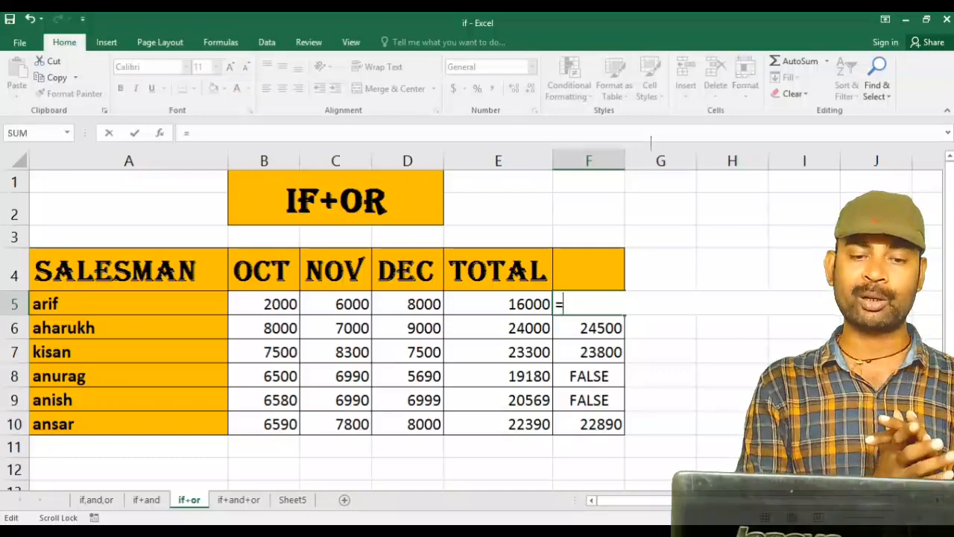
text(if)
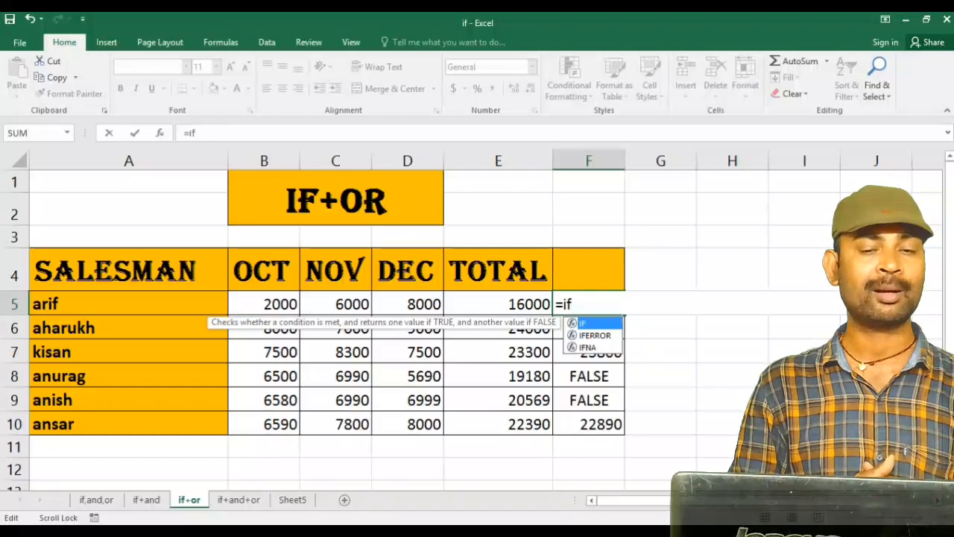
key(Tab)
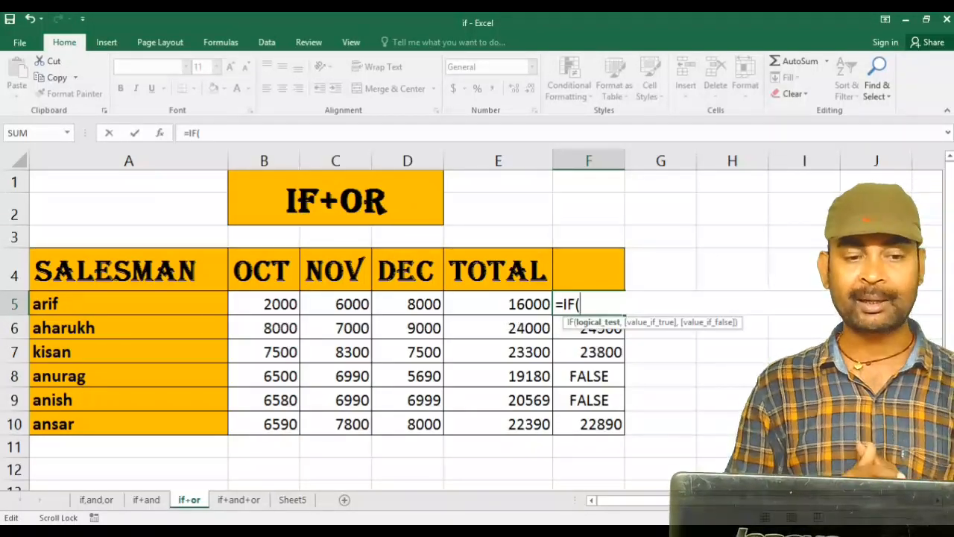
text(and)
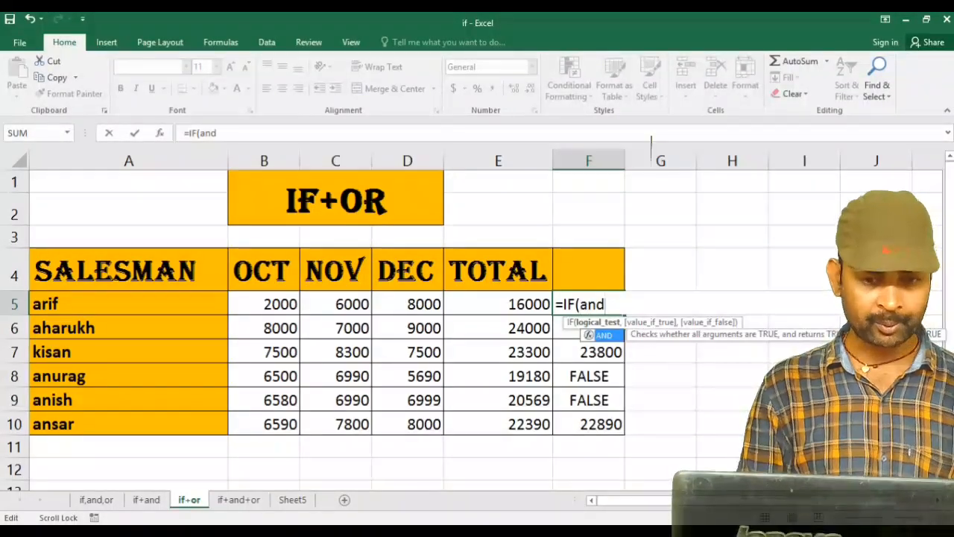
key(Tab)
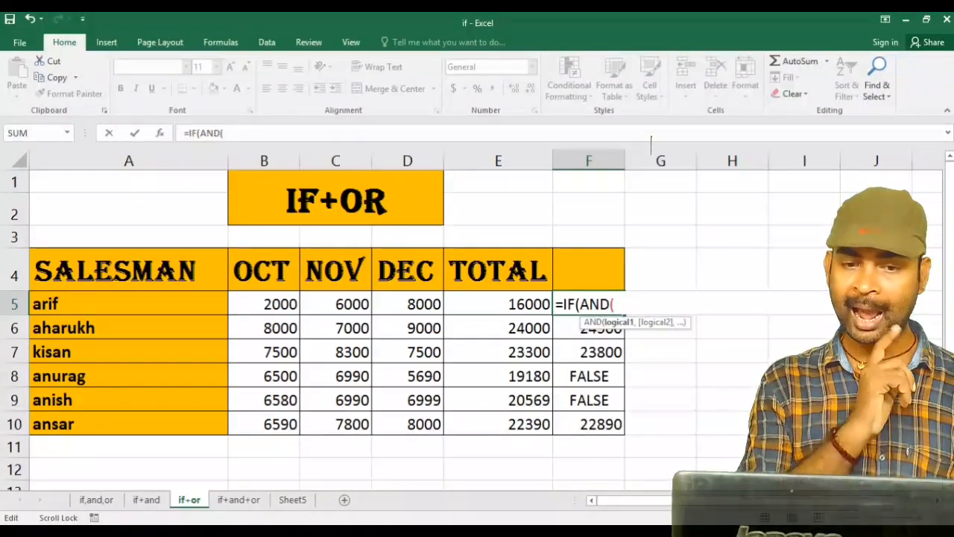
click(257, 305)
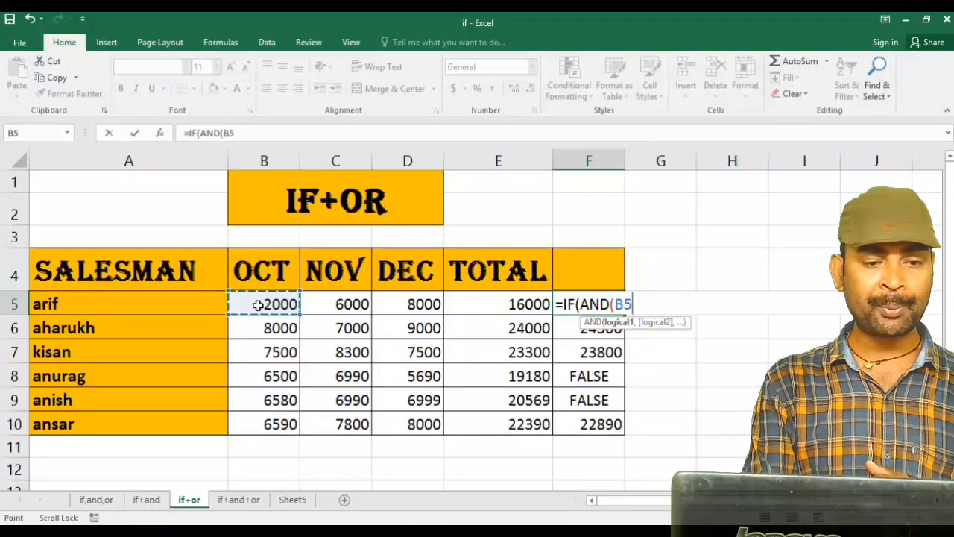
text(>=)
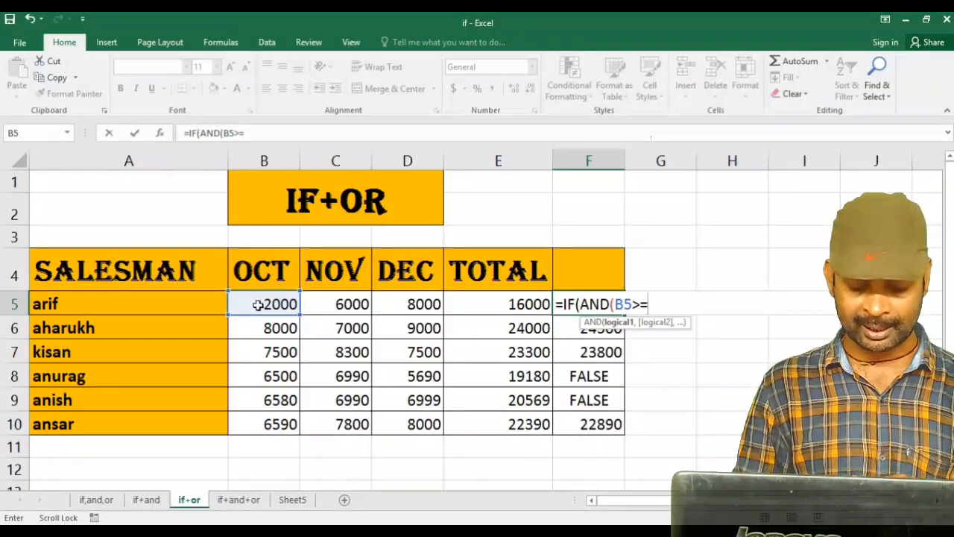
text(7)
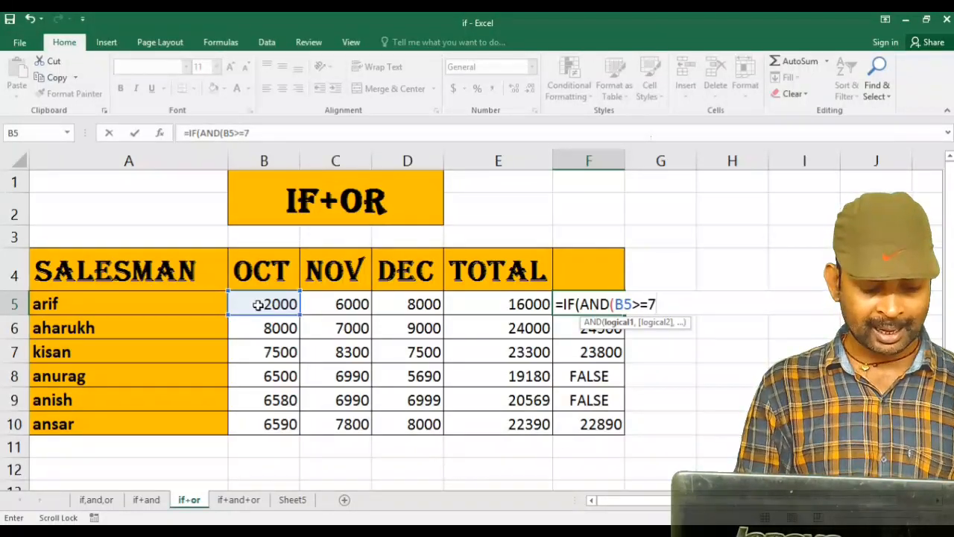
text(000)
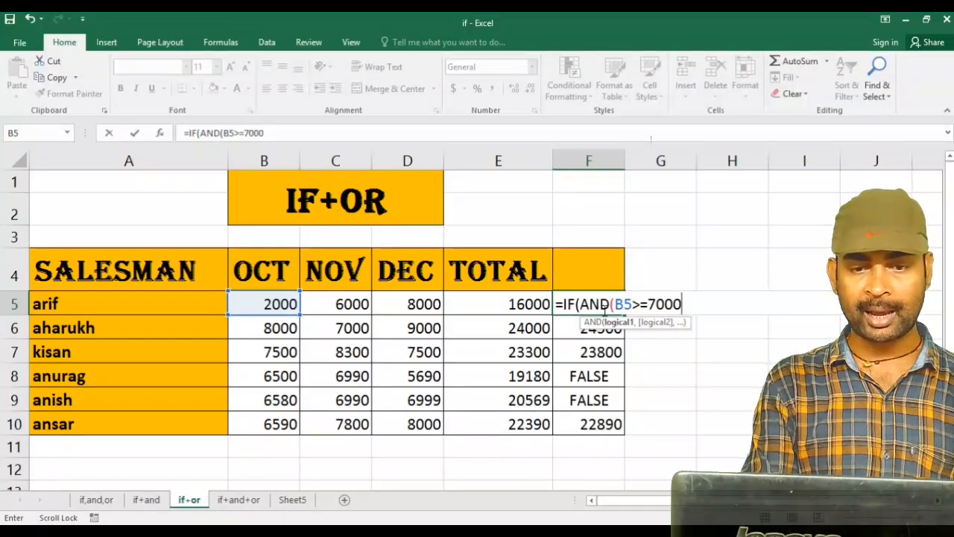
Replace the AND function name in the F5 formula with OR, keeping the B5>=7000 condition.
click(611, 305)
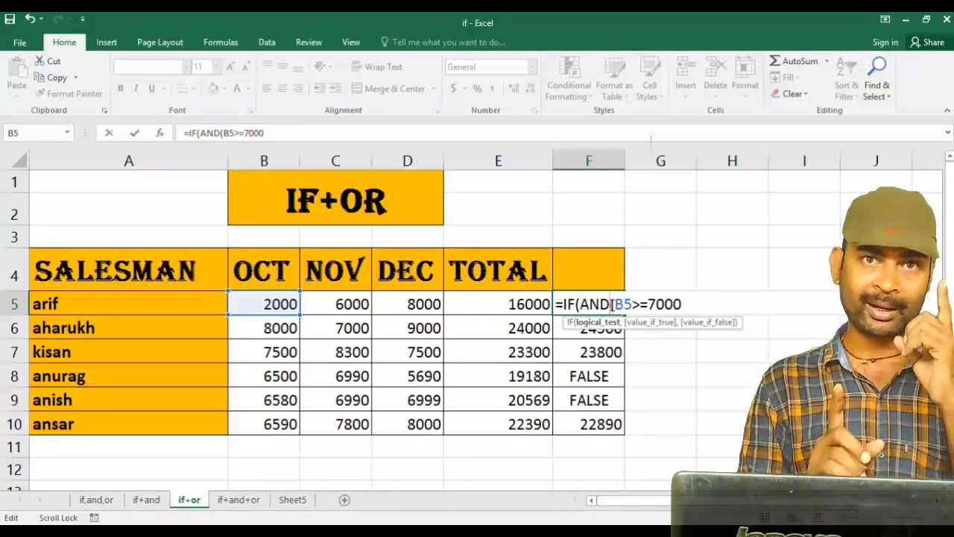
key(BackSpace)
key(BackSpace)
key(BackSpace)
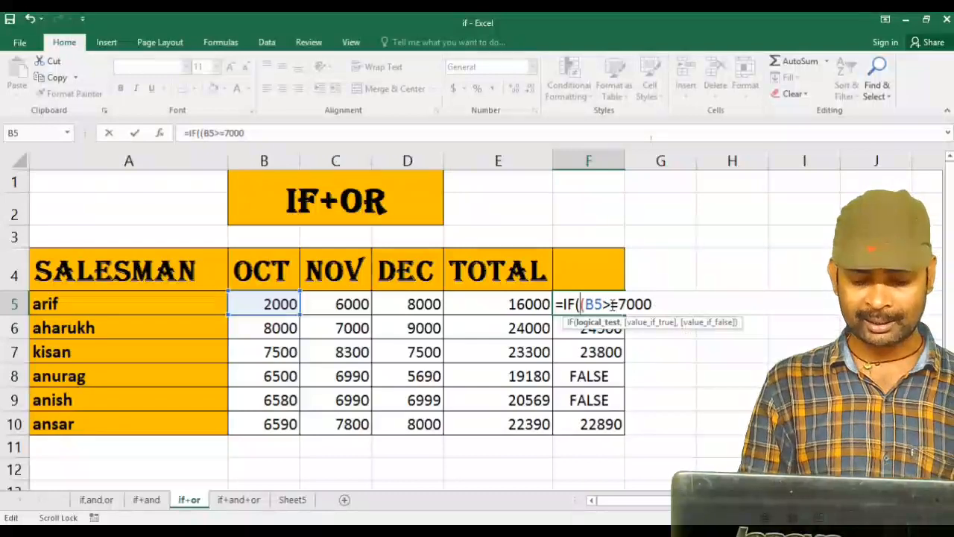
text(0)
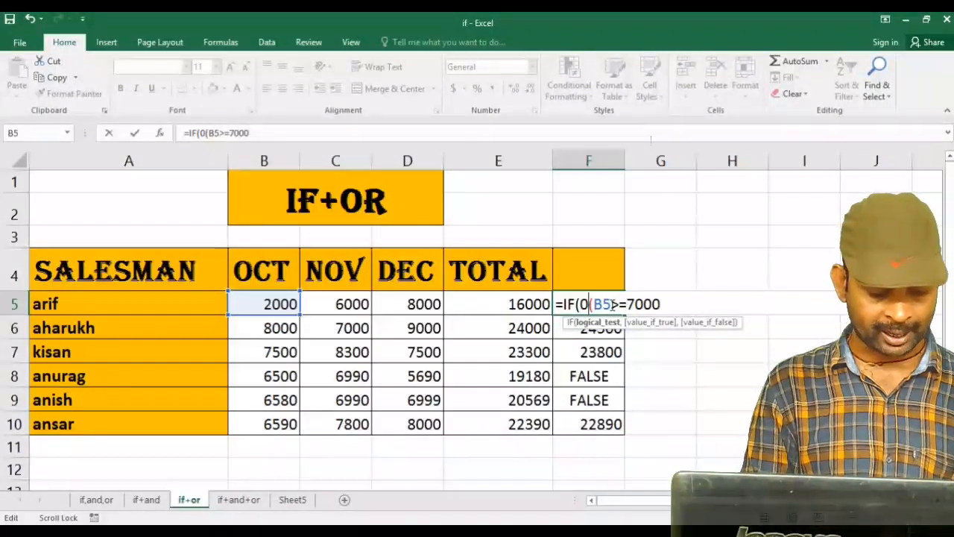
text(r)
key(Tab)
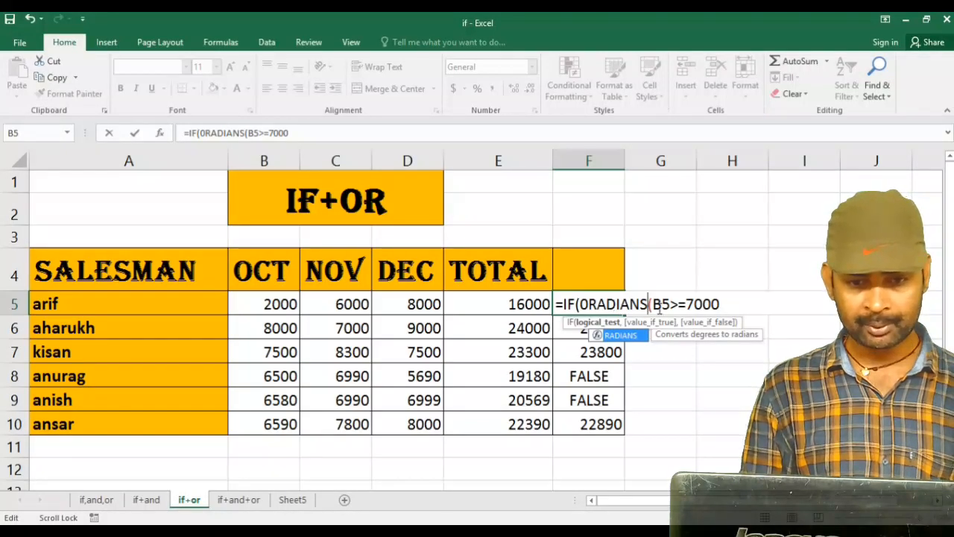
key(BackSpace)
key(BackSpace)
key(BackSpace)
key(BackSpace)
key(BackSpace)
key(BackSpace)
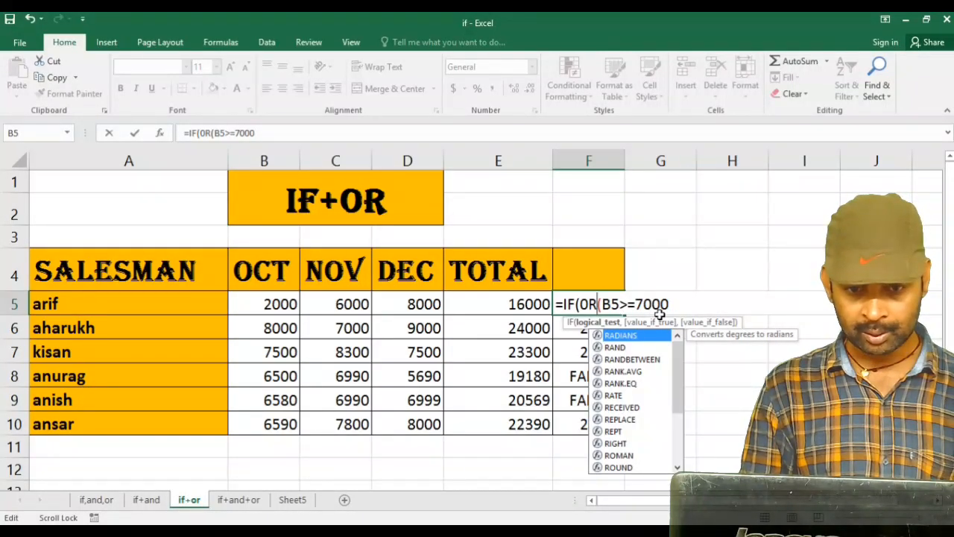
Add the conditions C5>=7000 and D5>=7000 to the OR test in F5 and close the OR function.
click(670, 306)
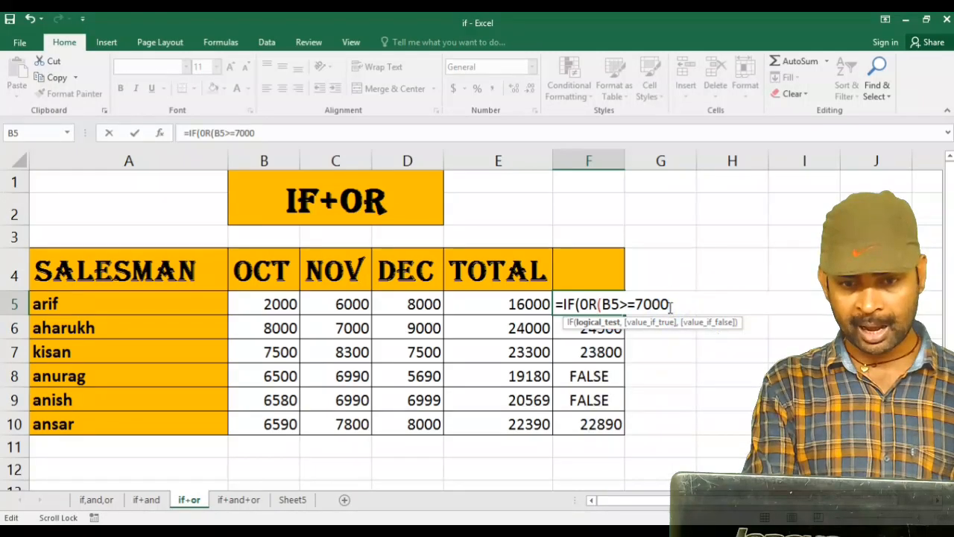
text(,)
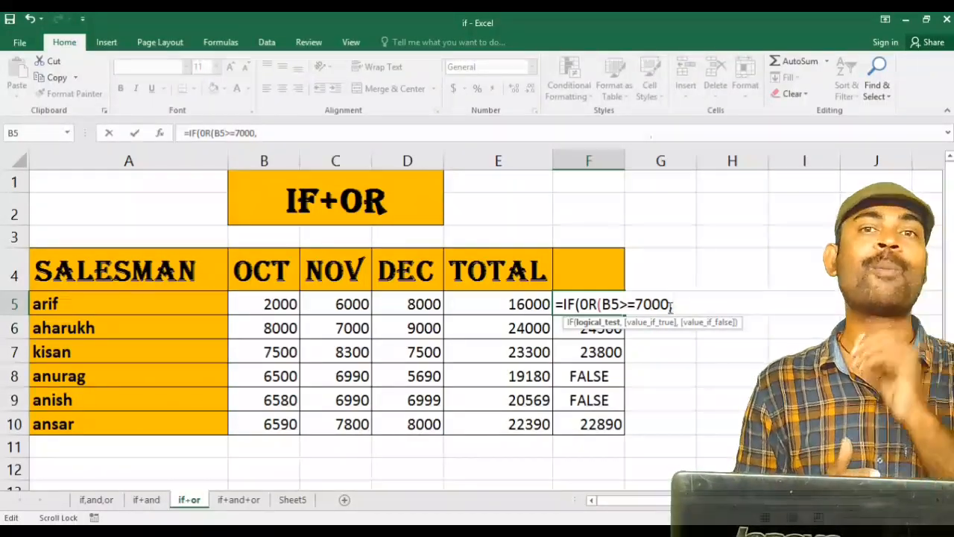
click(339, 303)
text(>=7000)
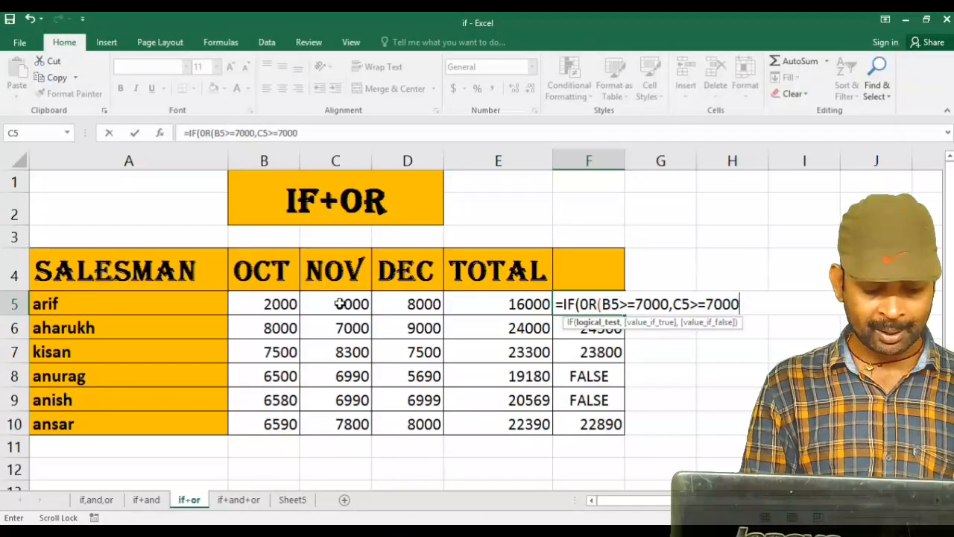
text(,)
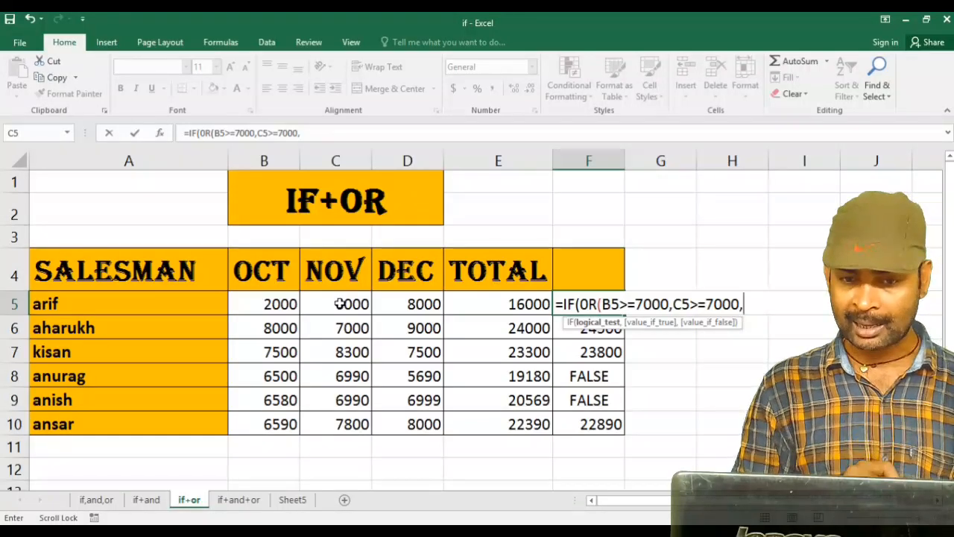
click(387, 304)
text(>=7)
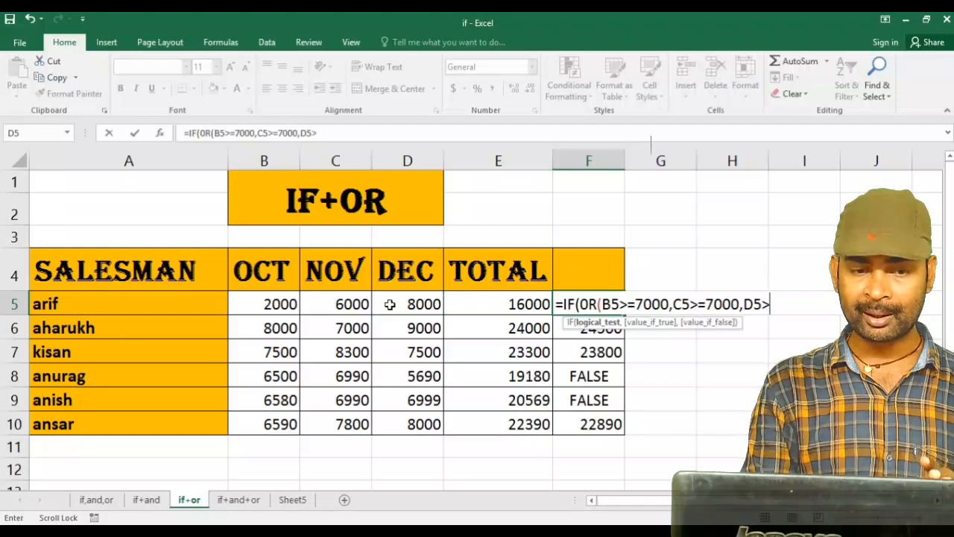
text(00)
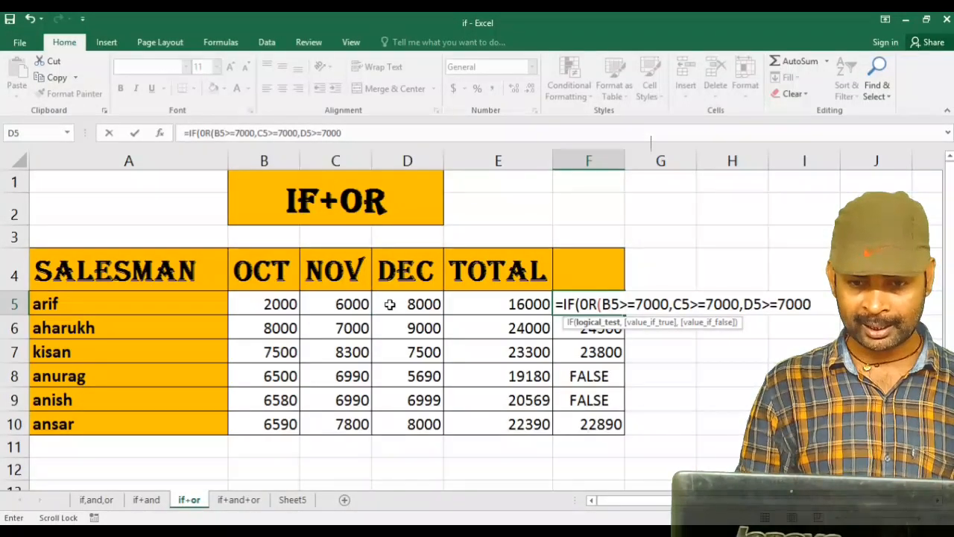
text(0)
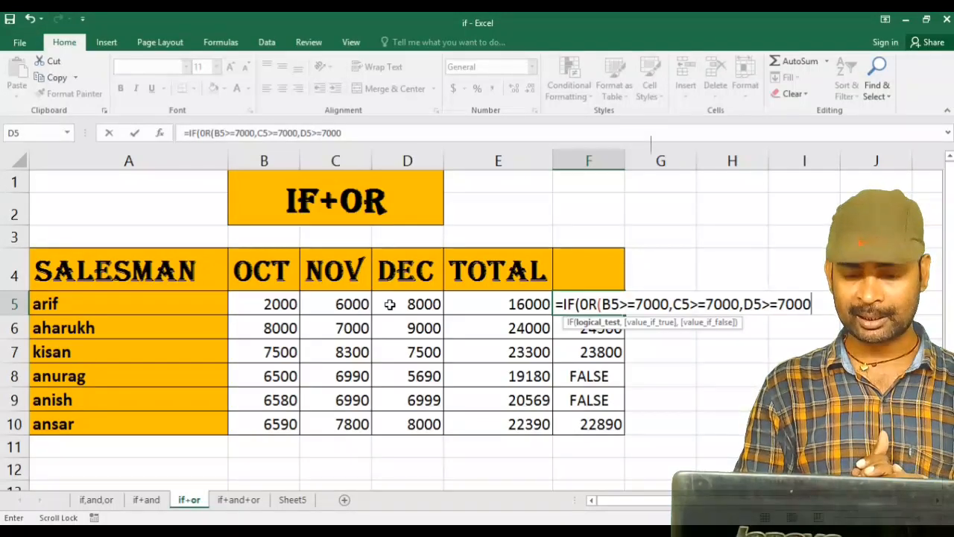
text(),)
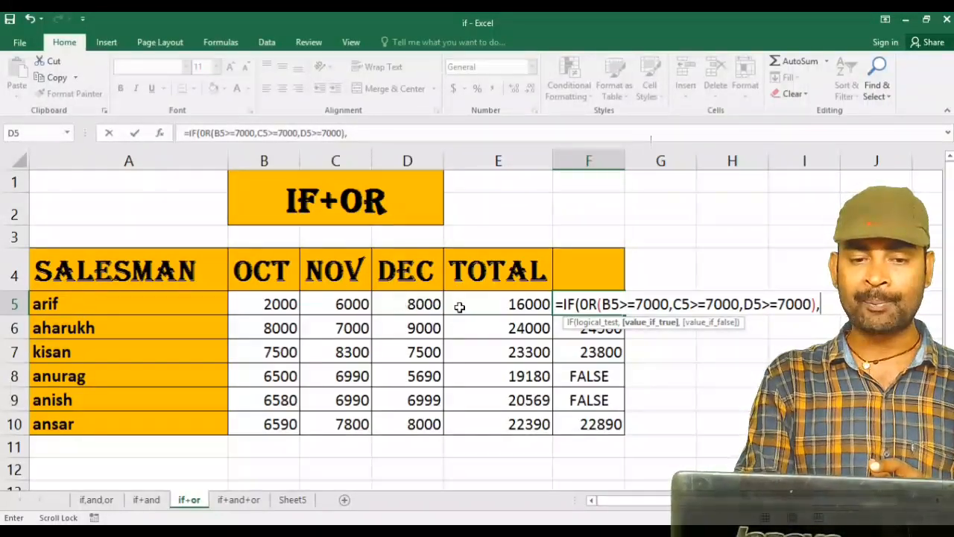
Add E5+500 as the true result in the F5 formula, close the IF function and try to enter it.
click(497, 308)
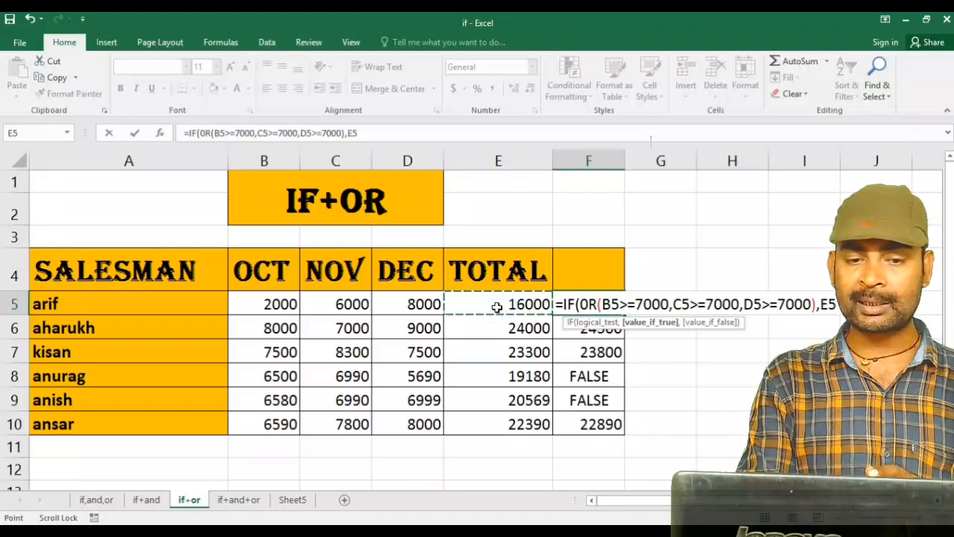
text(+)
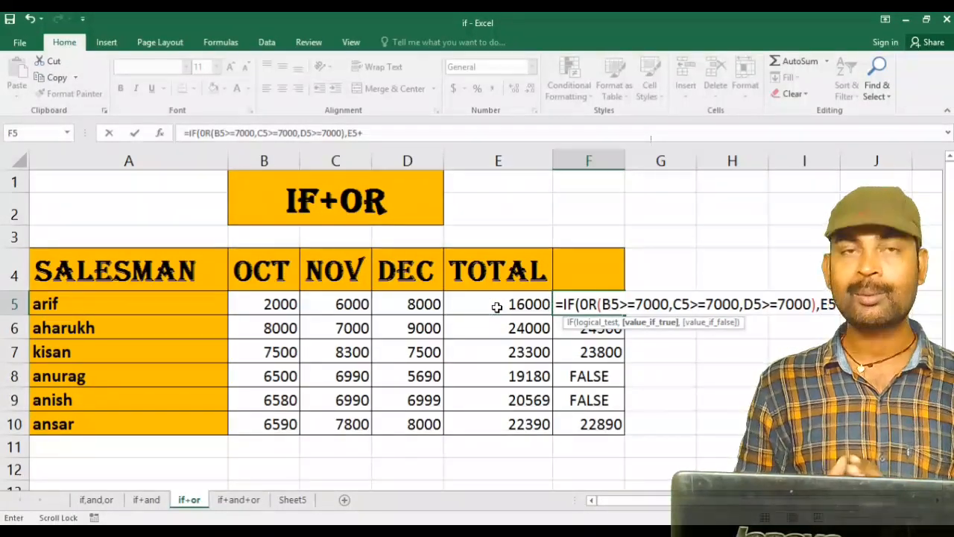
text(500)
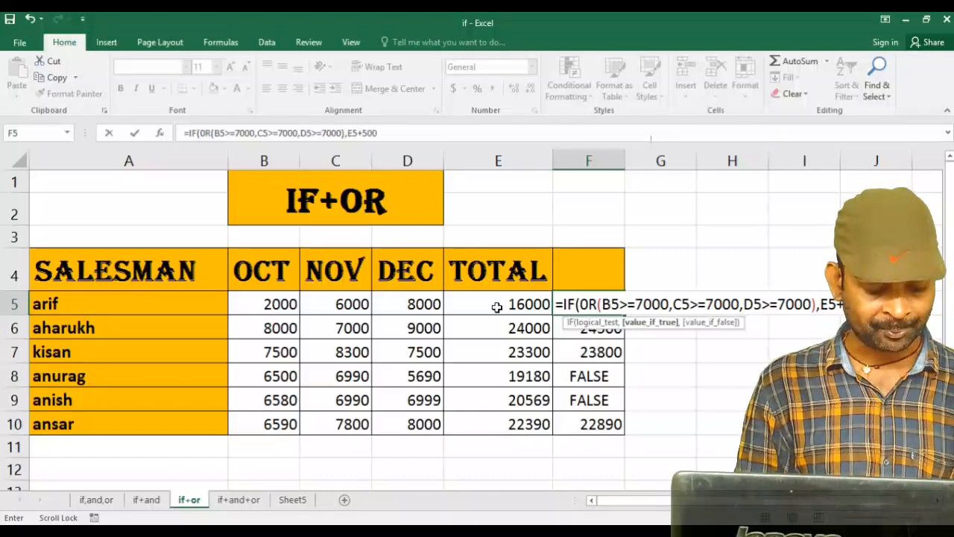
text())
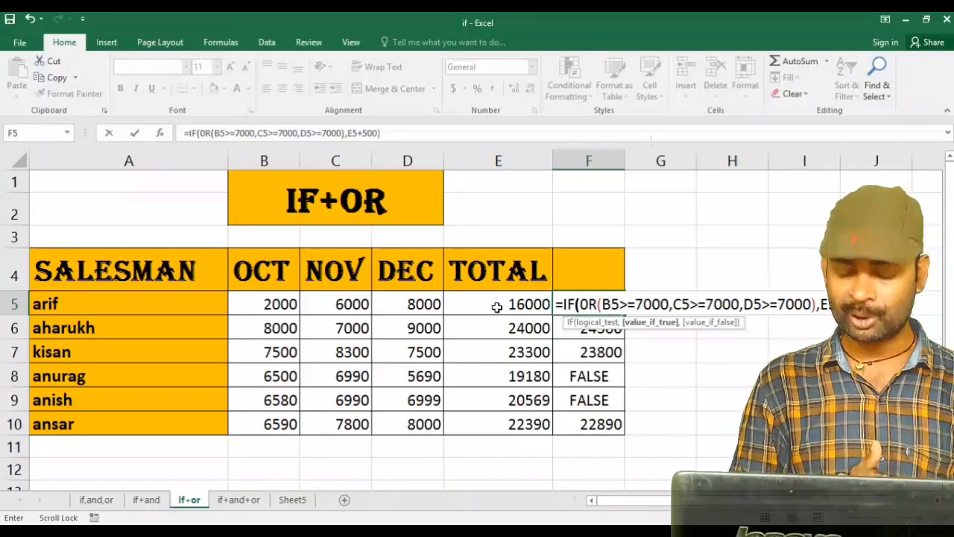
key(Return)
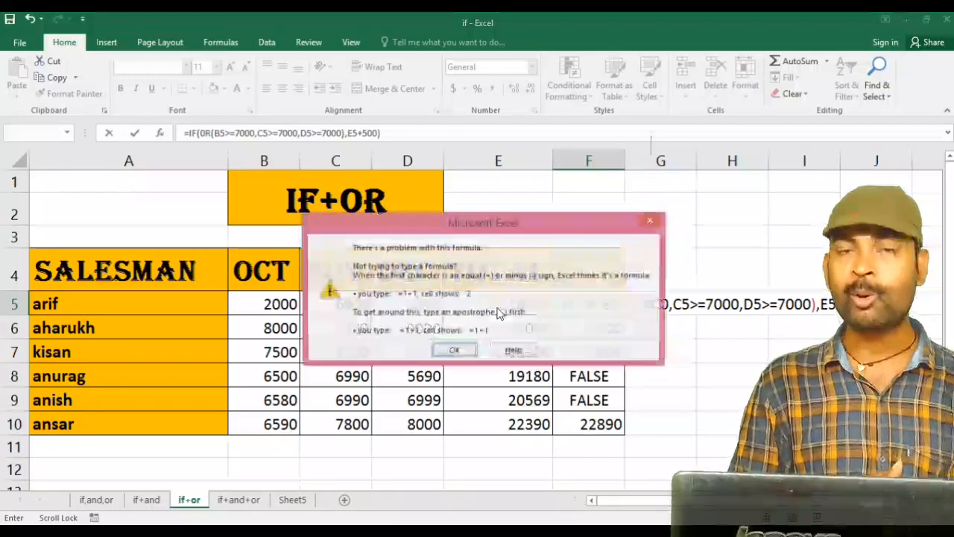
click(457, 351)
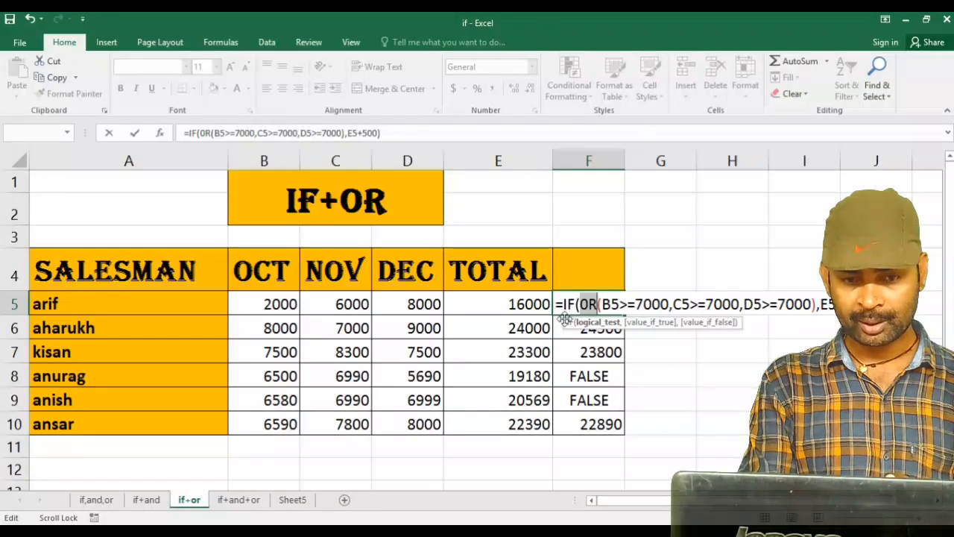
Replace the mistyped 0R in the F5 formula with the function name OR and enter the formula.
key(BackSpace)
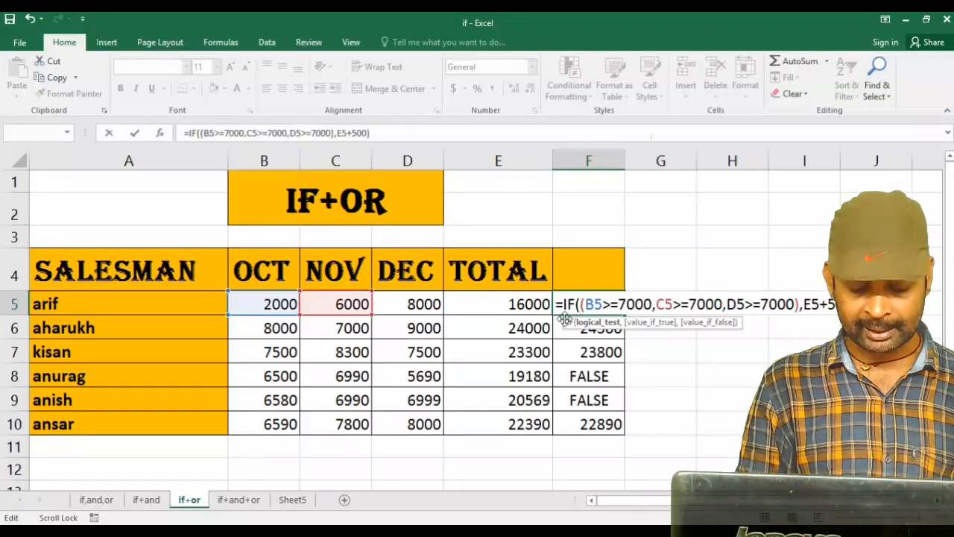
text(or)
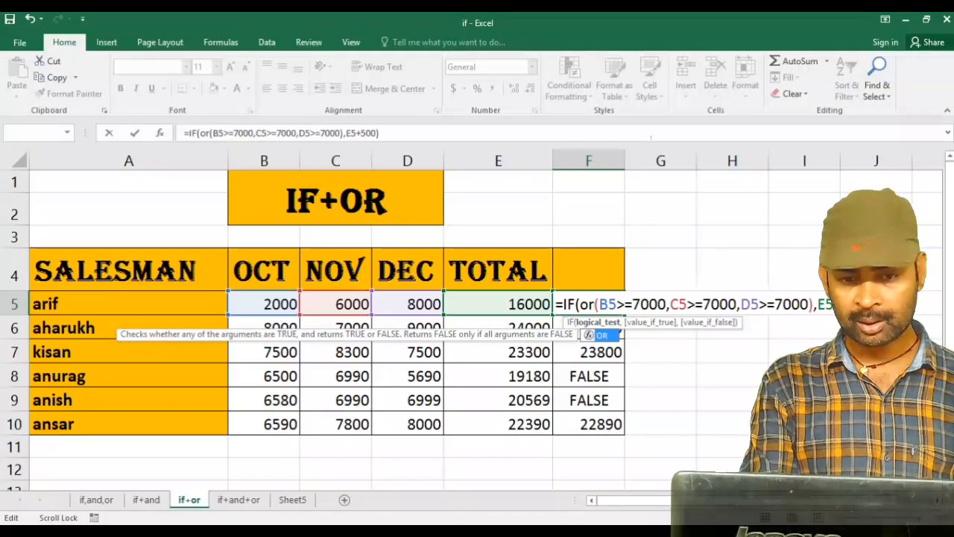
key(Escape)
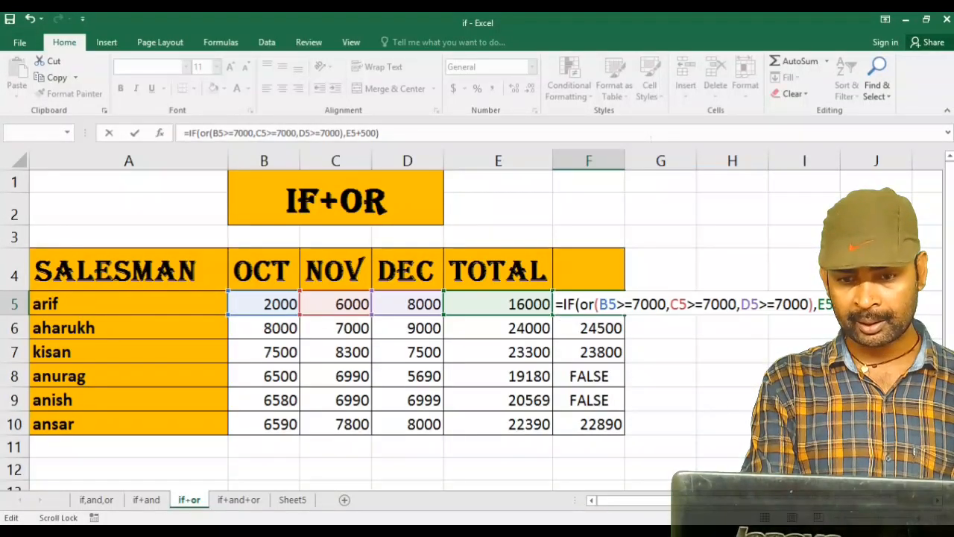
key(Return)
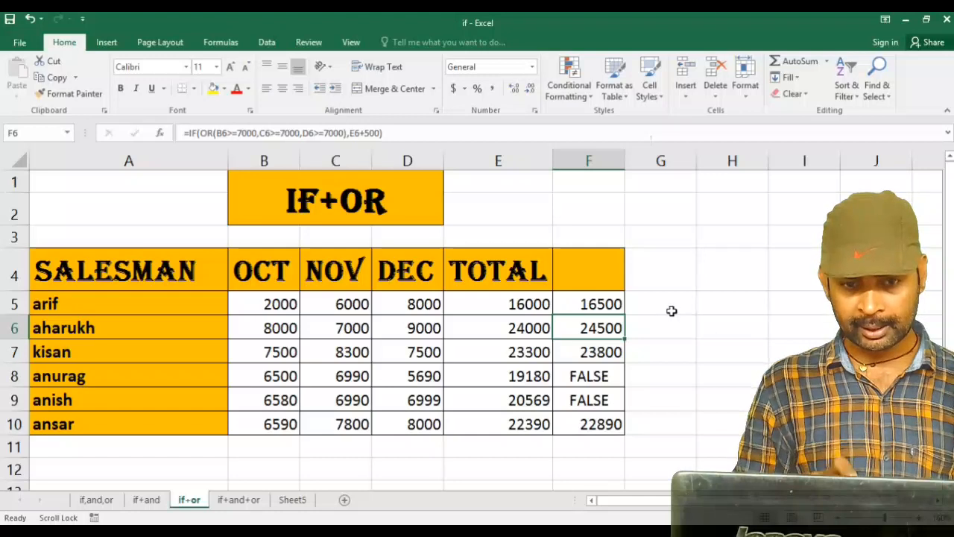
Fill the F5 formula down through F10 and select F8 to check its copied formula.
click(605, 304)
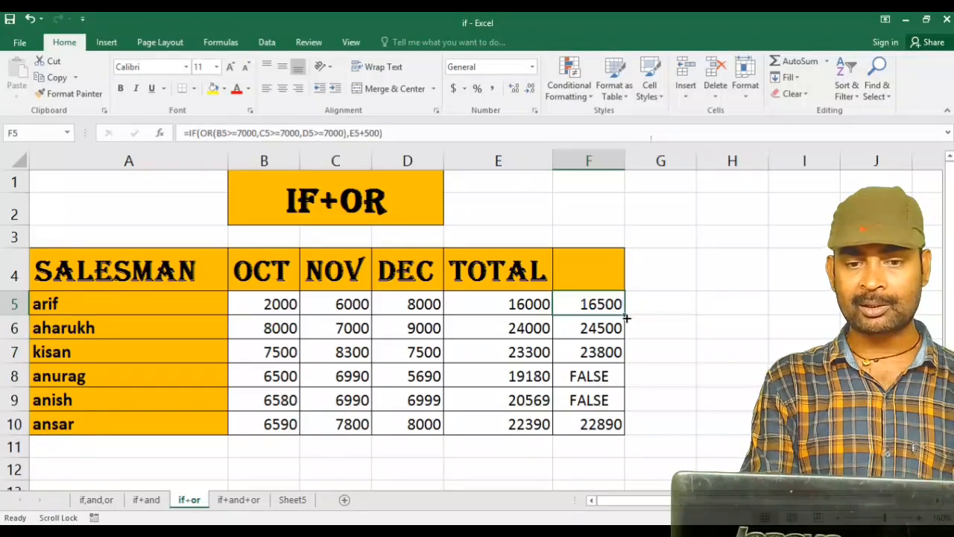
drag(624, 316, 616, 426)
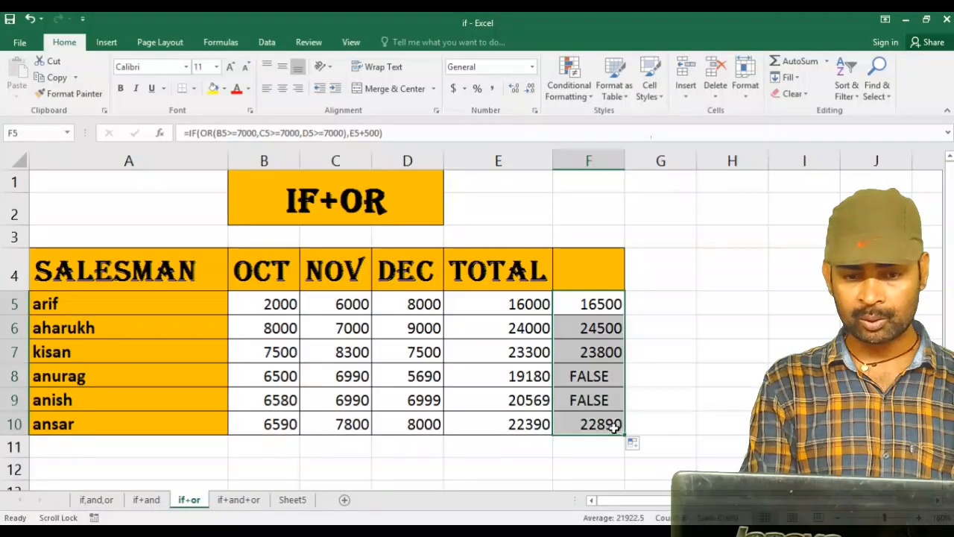
click(589, 376)
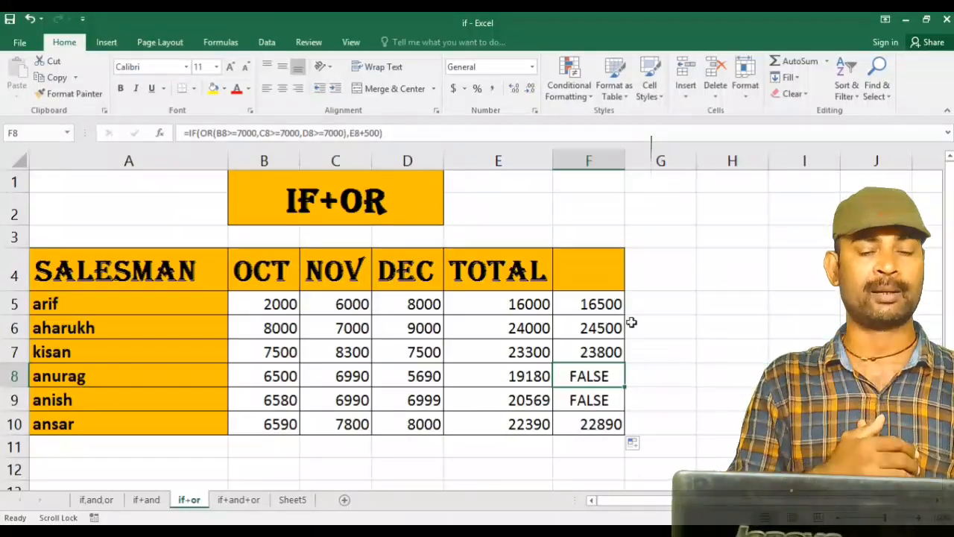
Add 0 as the false result of the IF formula in F5 and fill the updated formula down through F10.
click(611, 303)
double_click(611, 302)
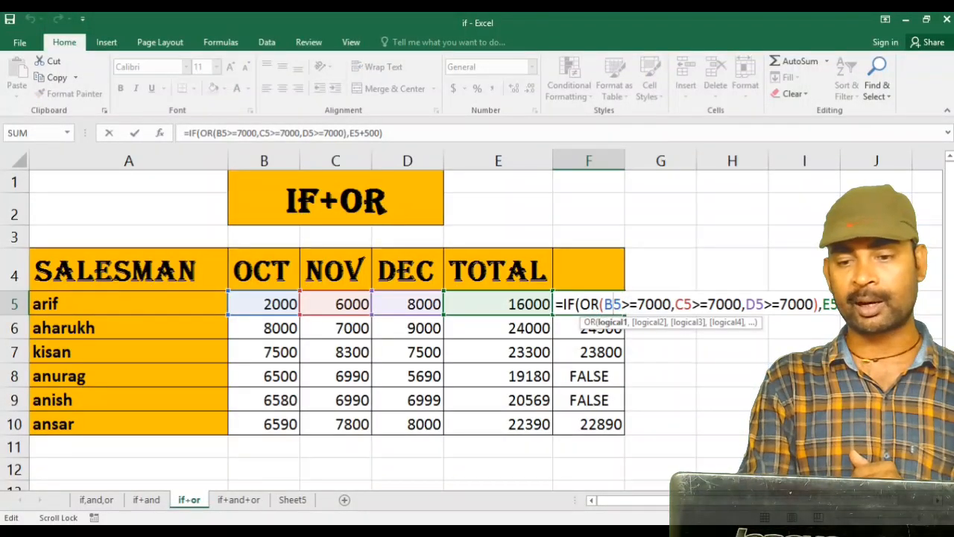
click(827, 305)
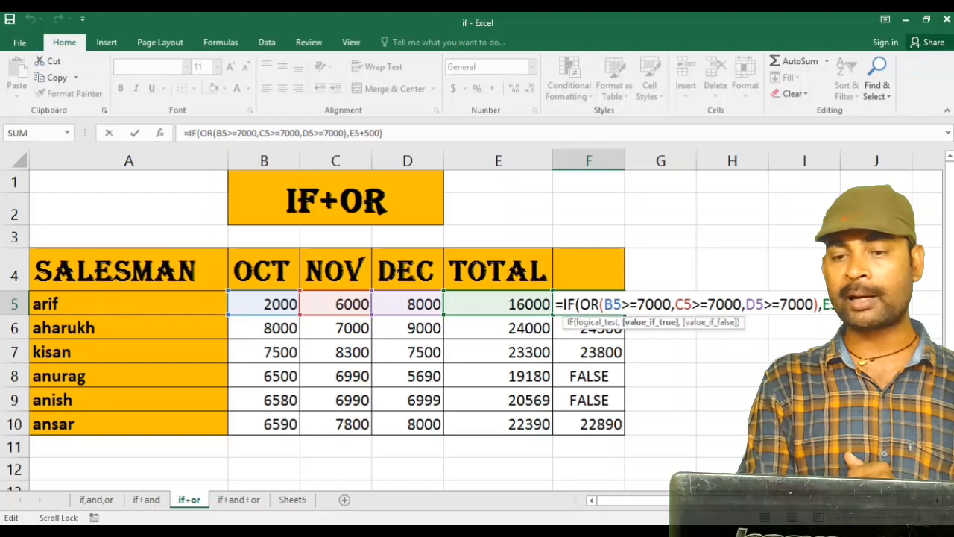
text(,)
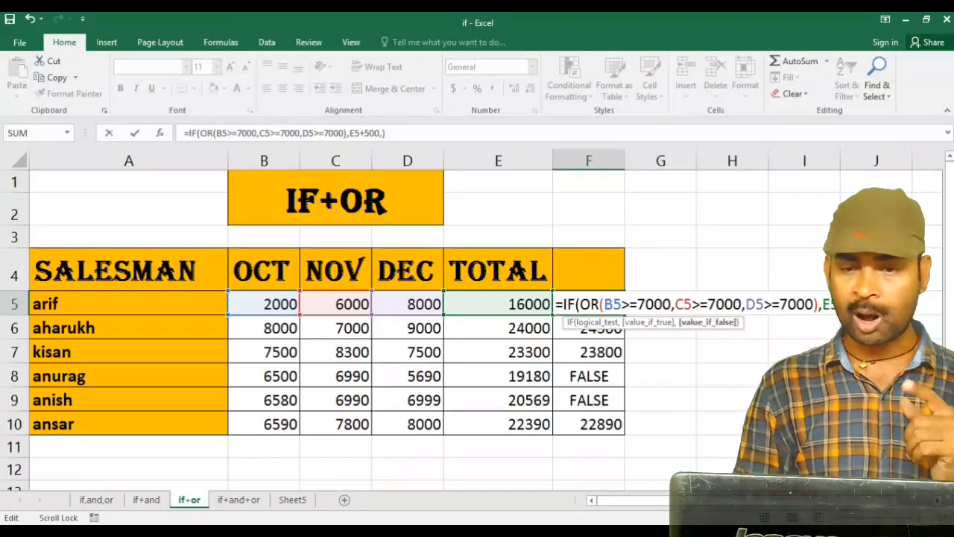
text(0)
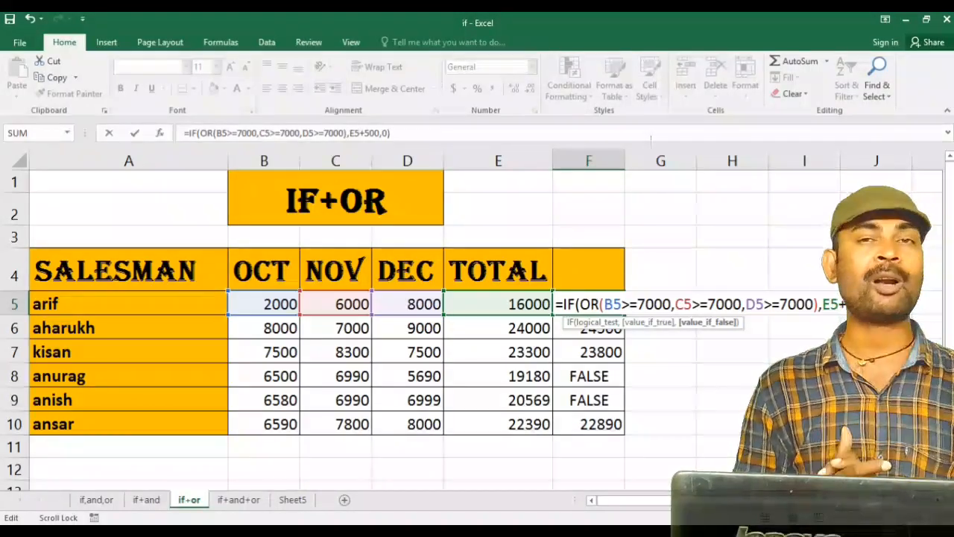
key(Return)
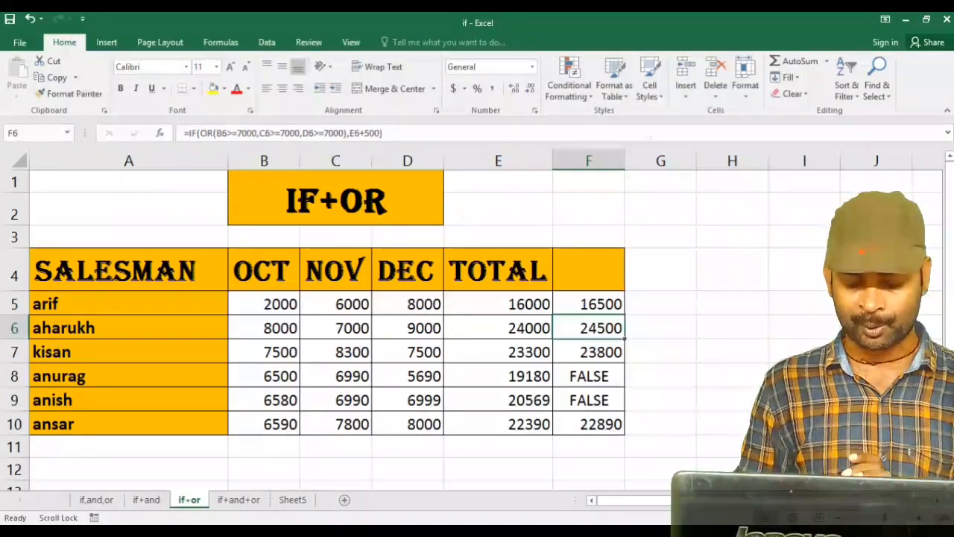
click(613, 305)
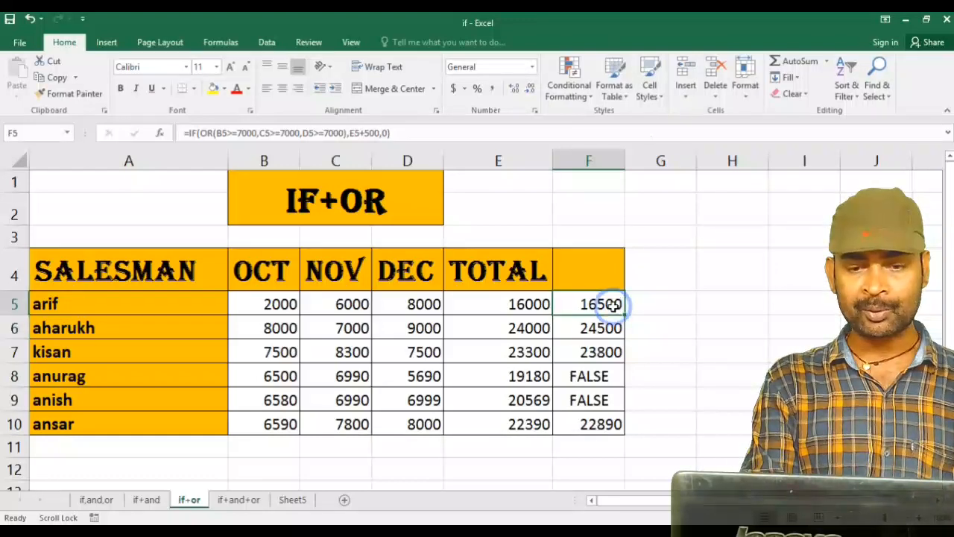
drag(624, 314, 620, 428)
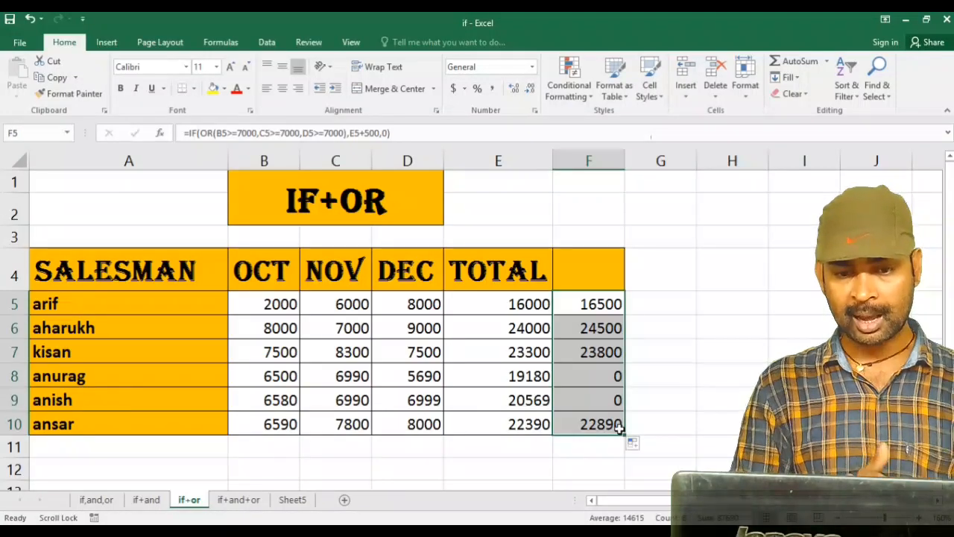